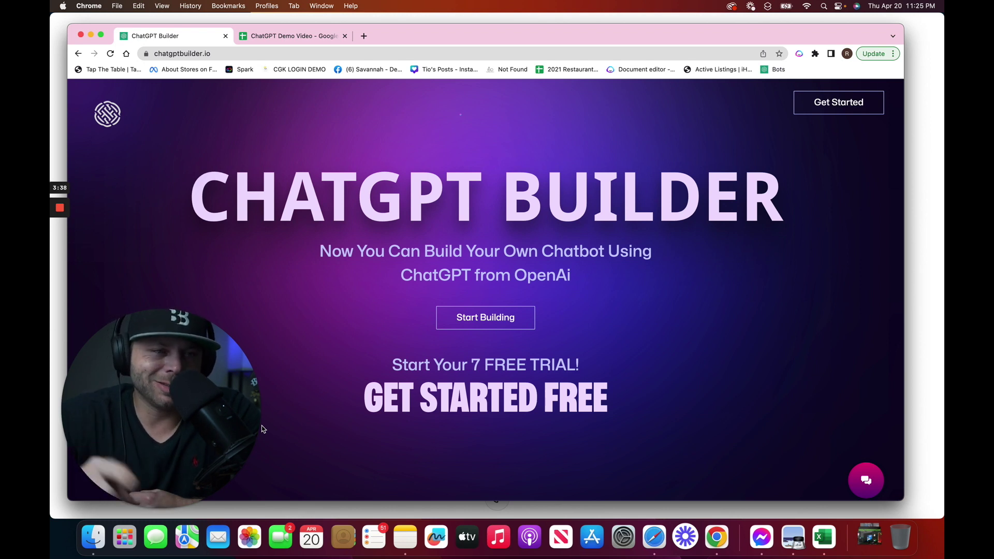
# Authorize the Google Sheets integration with a Google account, allowing access to Drive and Sheets
pyautogui.click(142, 510)
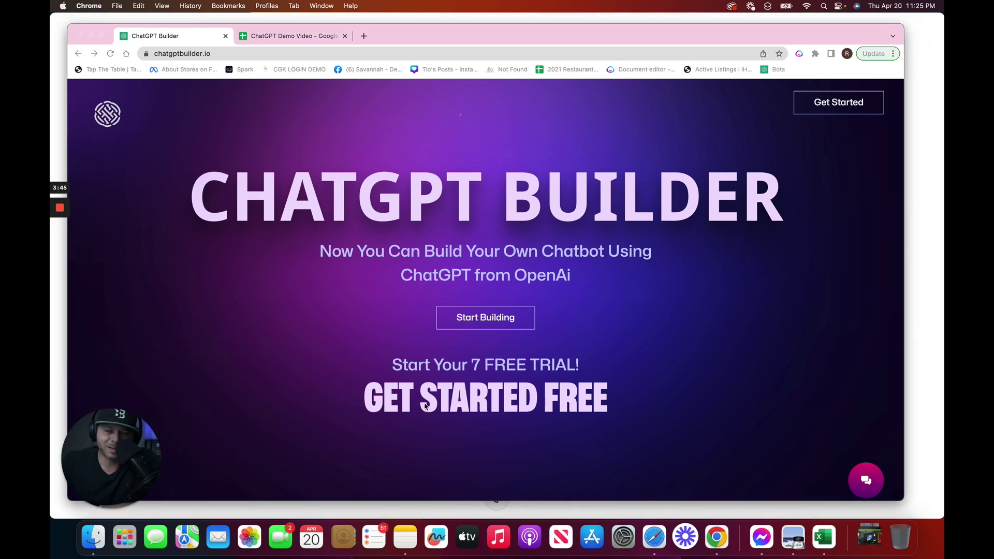
pyautogui.click(492, 318)
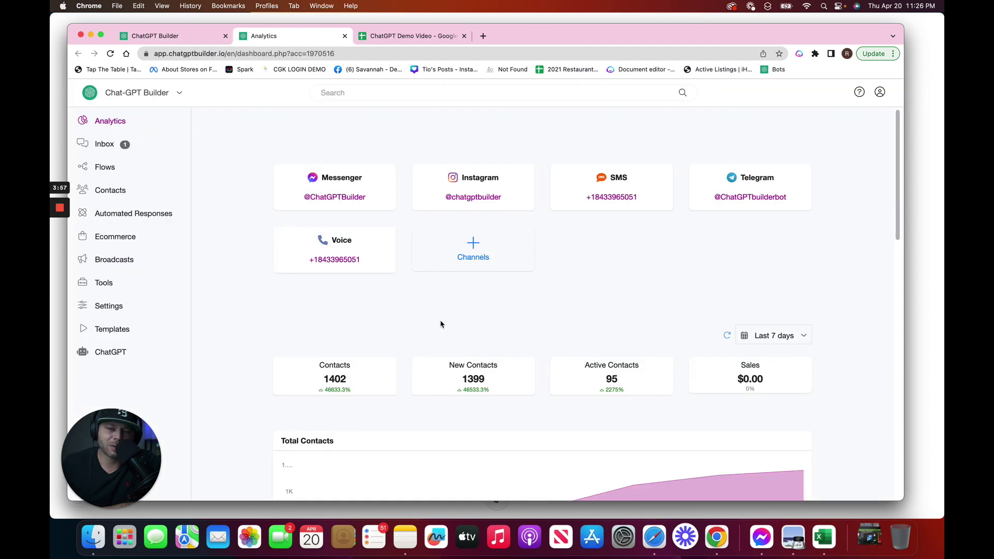
pyautogui.click(101, 309)
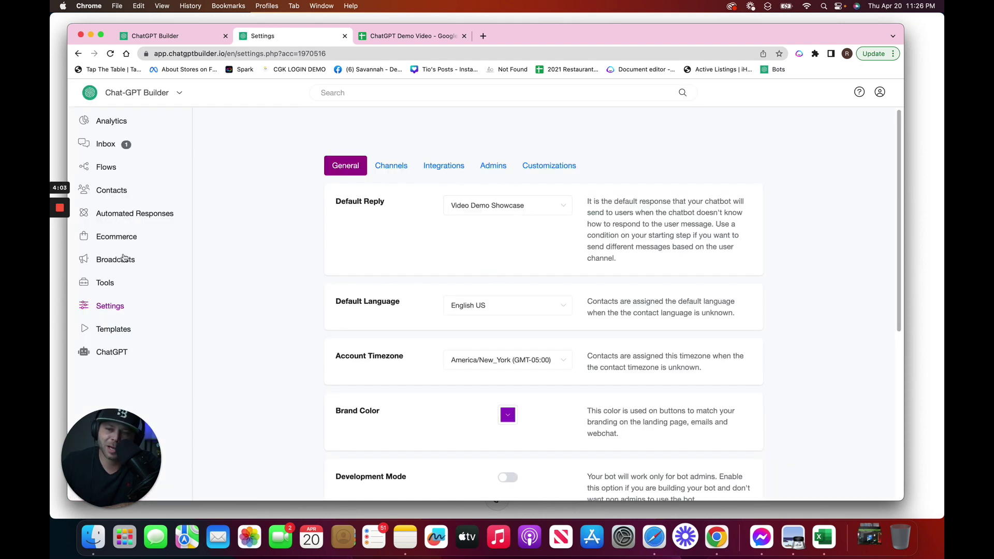
pyautogui.click(439, 171)
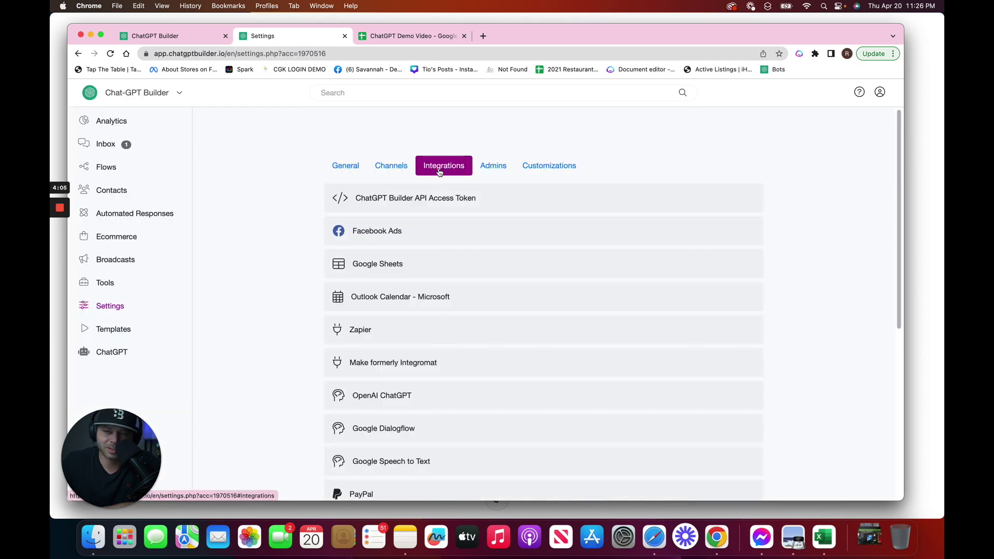
pyautogui.click(358, 265)
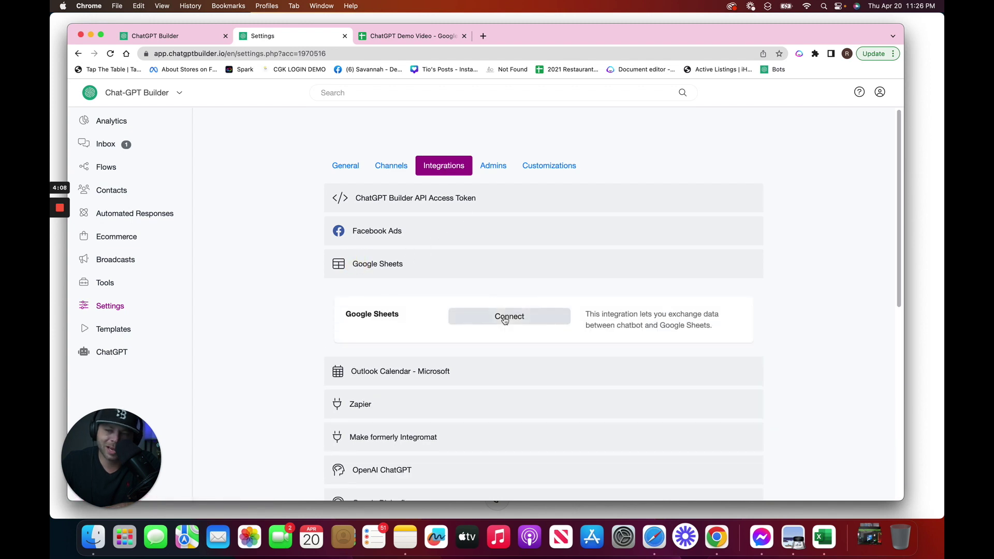
pyautogui.click(506, 317)
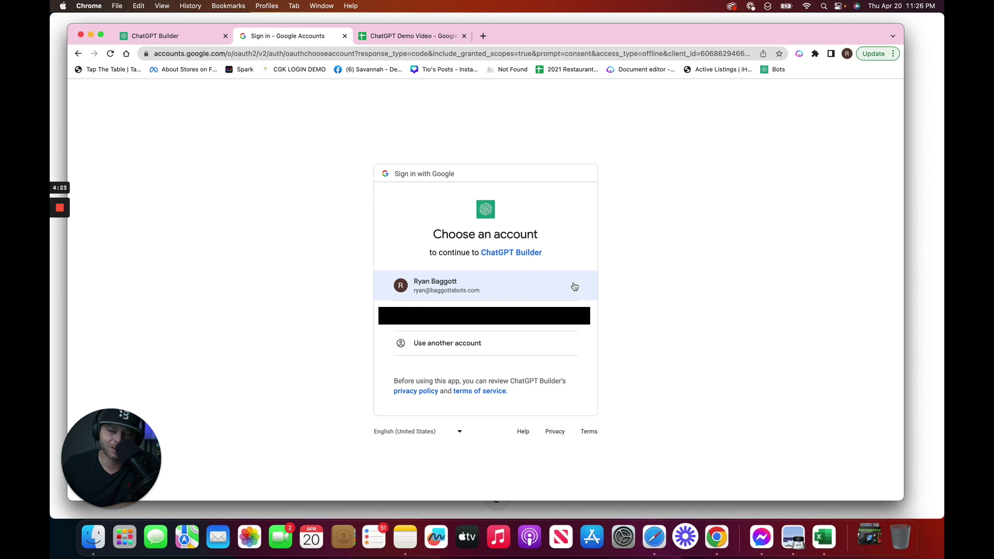
pyautogui.click(574, 287)
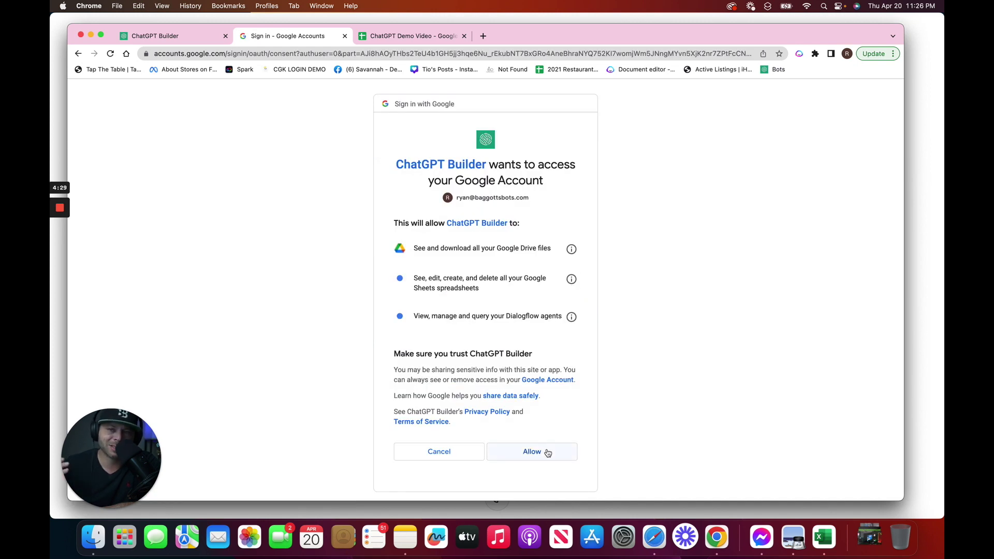
pyautogui.scroll(-1, 548, 453)
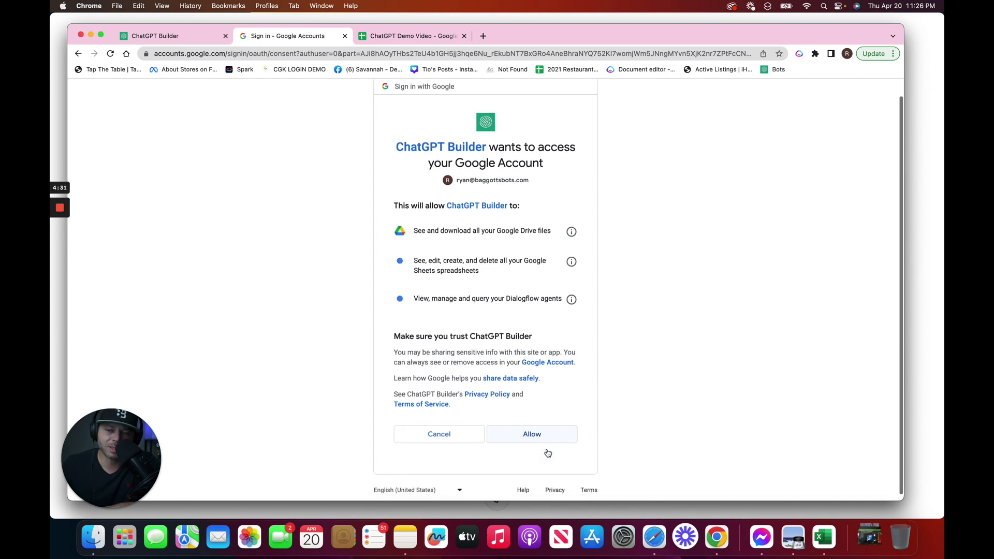
pyautogui.click(542, 441)
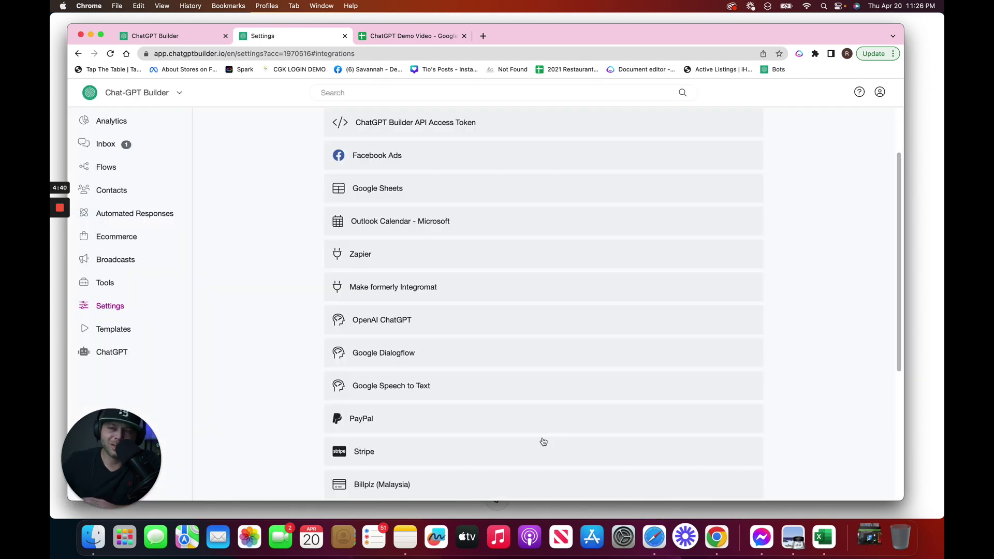
# In the ChatGPT Demo Video sheet, enter headers Date, First Name, Last Name and Email in A1–D1
pyautogui.click(403, 37)
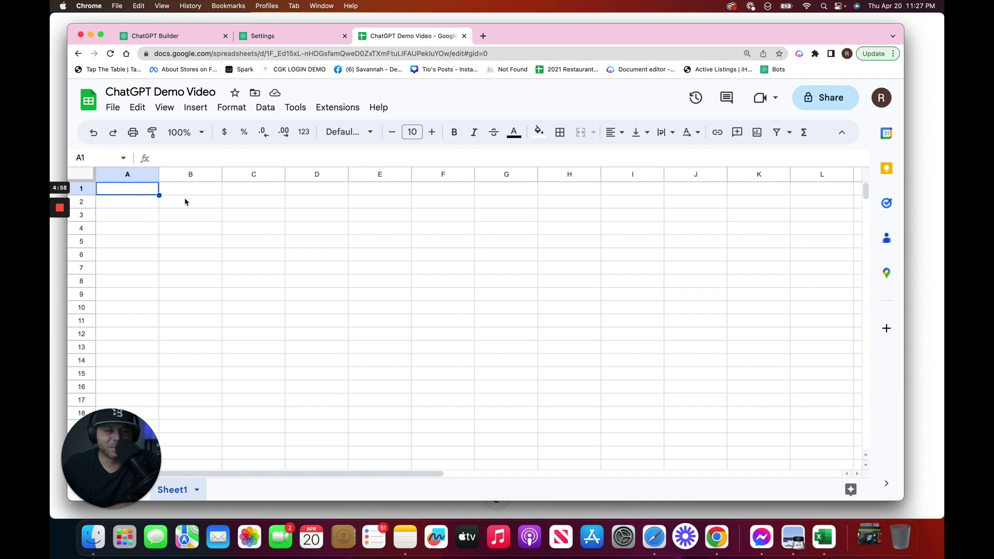
pyautogui.write('Date')
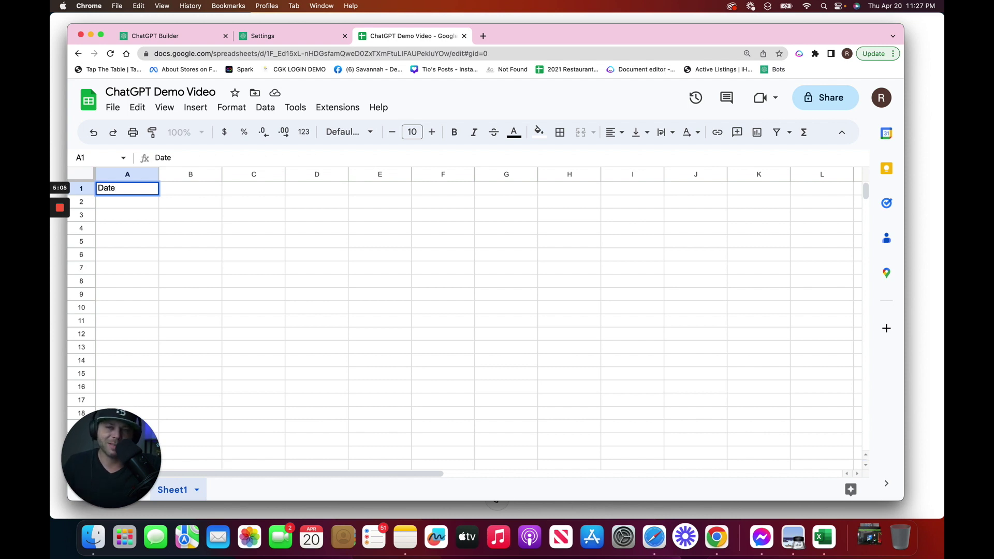
pyautogui.click(191, 188)
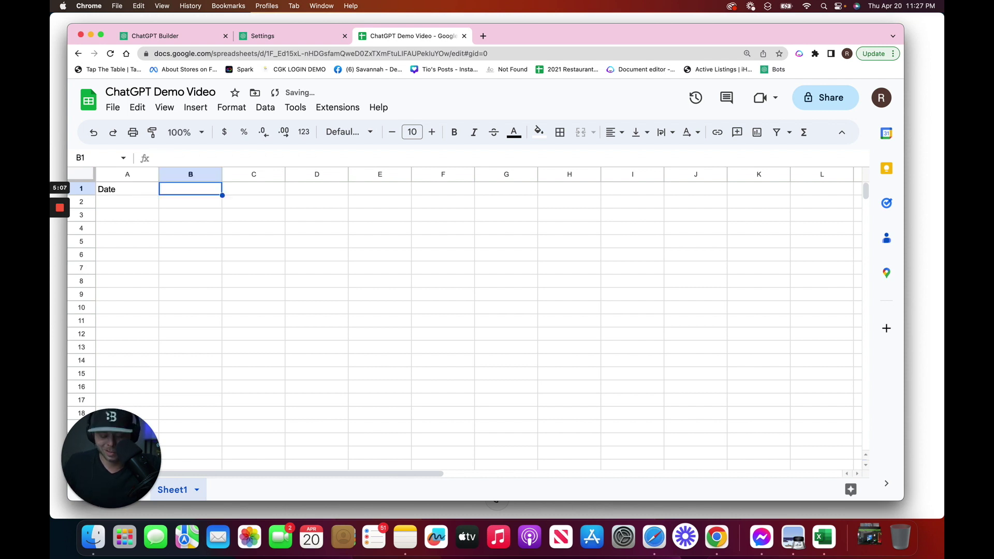
pyautogui.write('Fr')
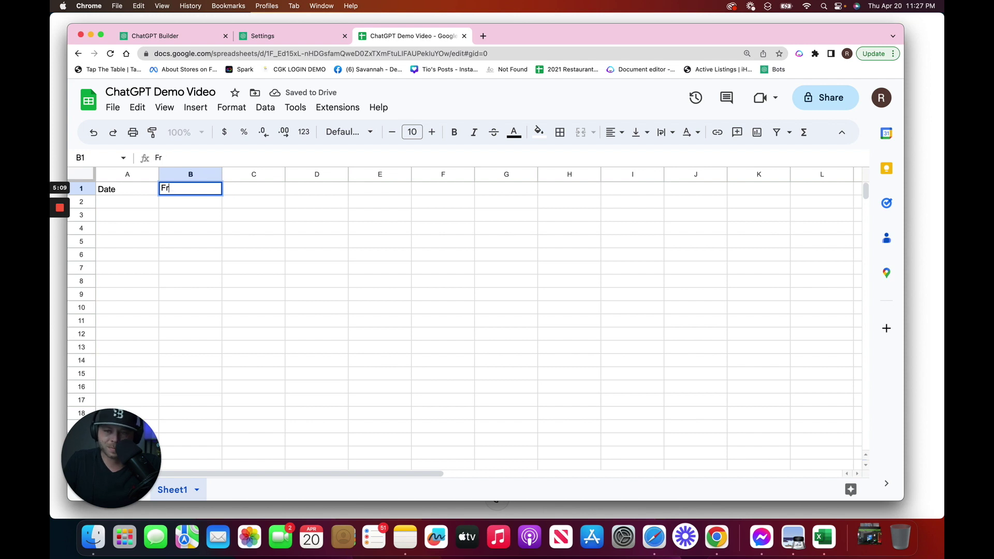
pyautogui.write('ist Name')
pyautogui.press('Tab')
pyautogui.write('Last Name')
pyautogui.press('Tab')
pyautogui.write('Email')
pyautogui.press('Tab')
# Continue the headers with Phone, Question 1, Question 2 and Quesiton 3 in E1–H1
pyautogui.write('P')
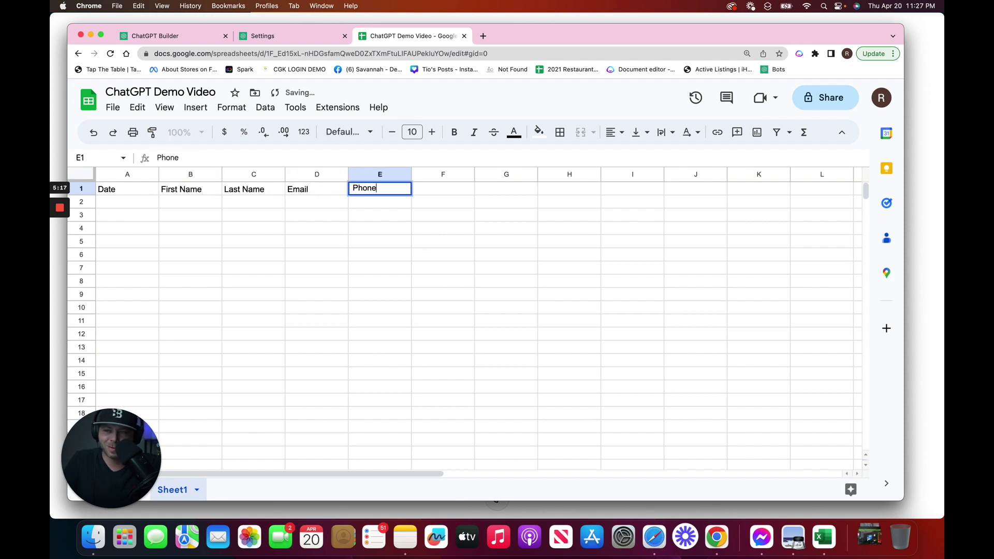
pyautogui.press('Tab')
pyautogui.write('Question 1')
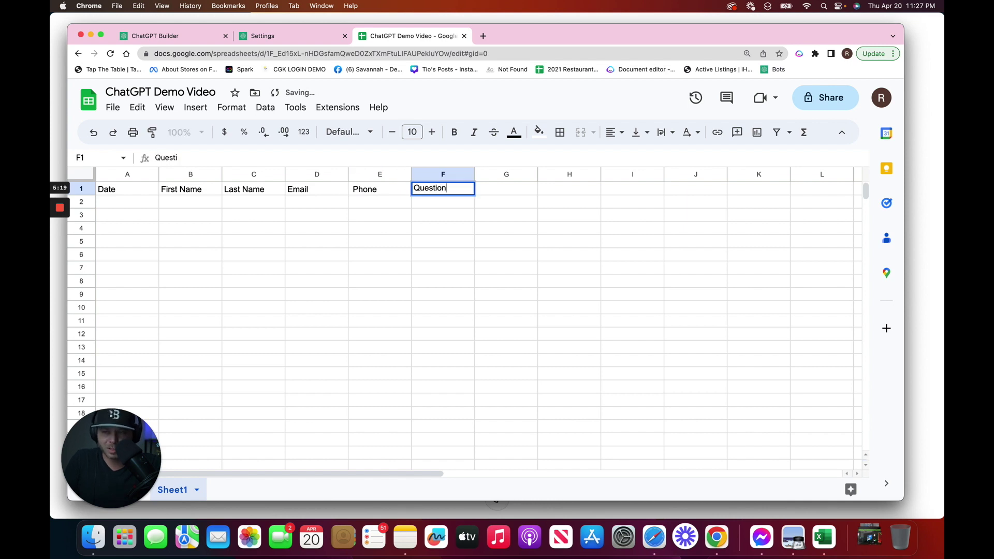
pyautogui.press('Tab')
pyautogui.write('Question 2')
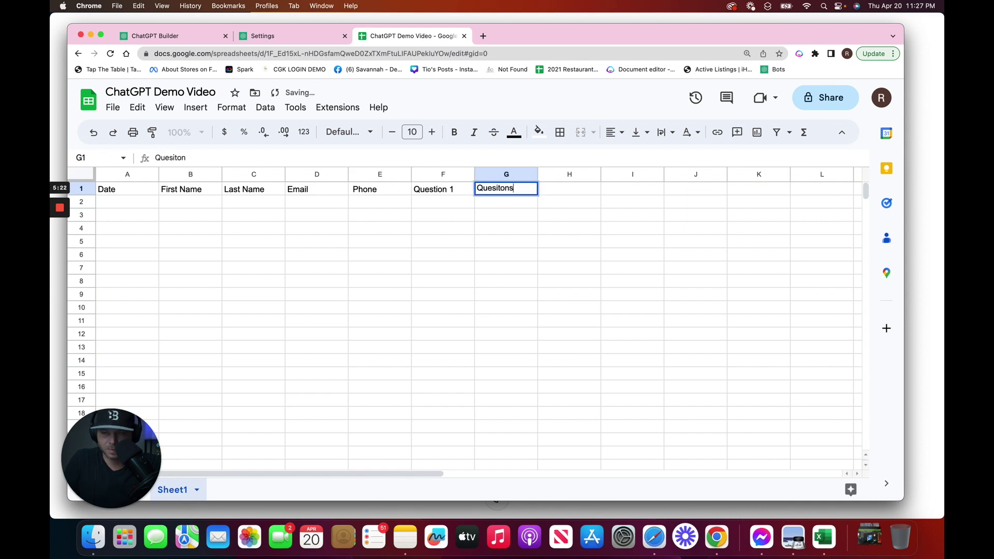
pyautogui.press('Tab')
pyautogui.write('Quesiton 3')
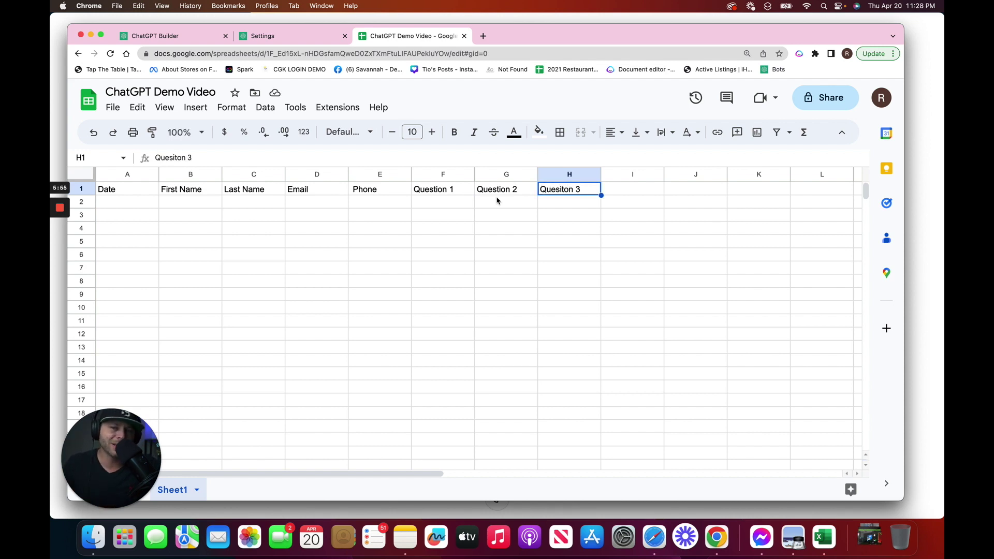
# Add a new flow named 'Google Sheets Demo' from the Flows settings
pyautogui.click(283, 36)
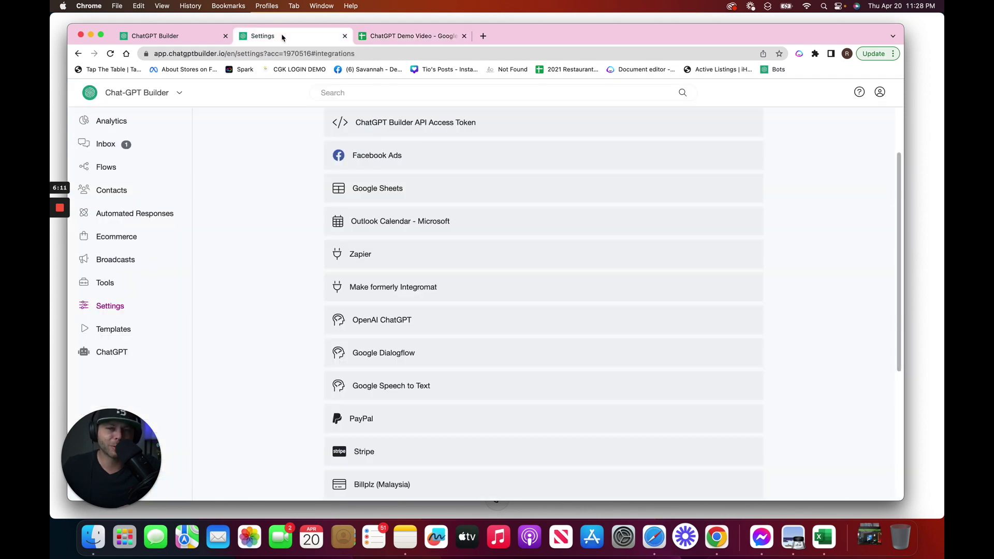
pyautogui.click(108, 168)
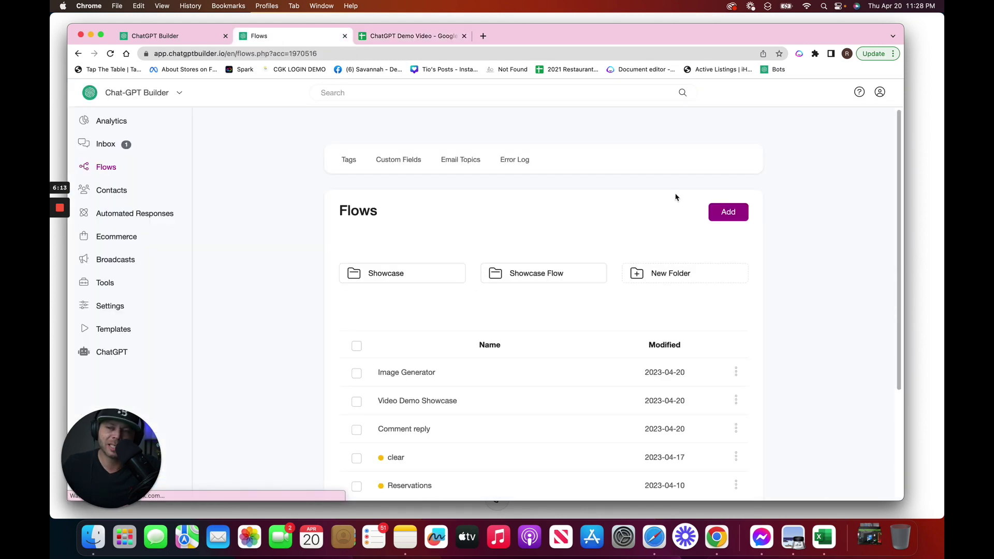
pyautogui.click(728, 215)
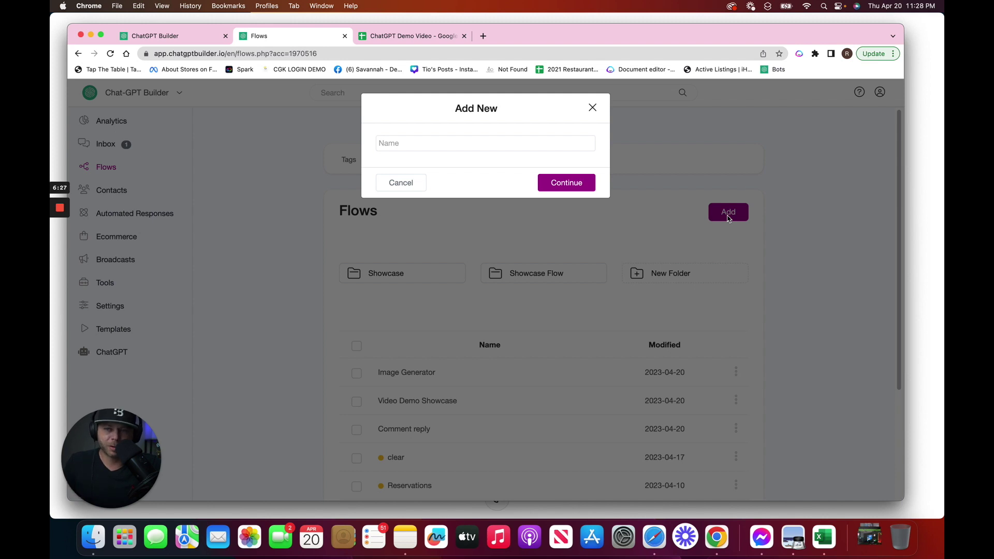
pyautogui.click(426, 139)
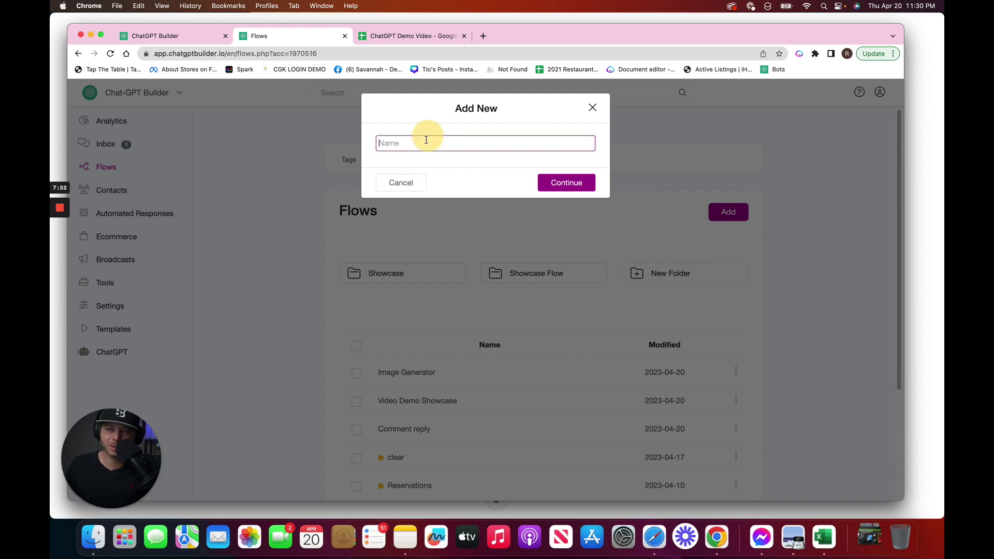
pyautogui.write('Google Sheets Demo')
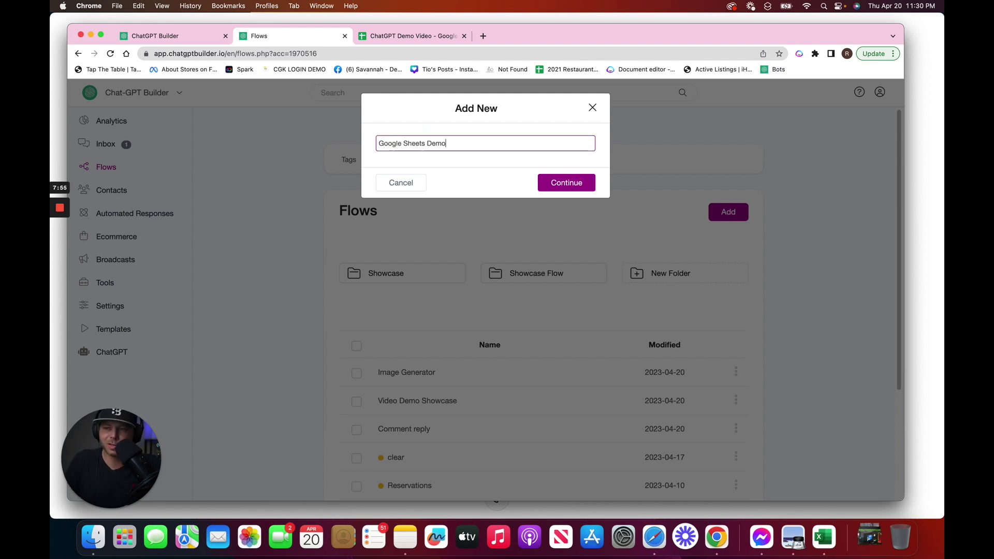
pyautogui.press('Return')
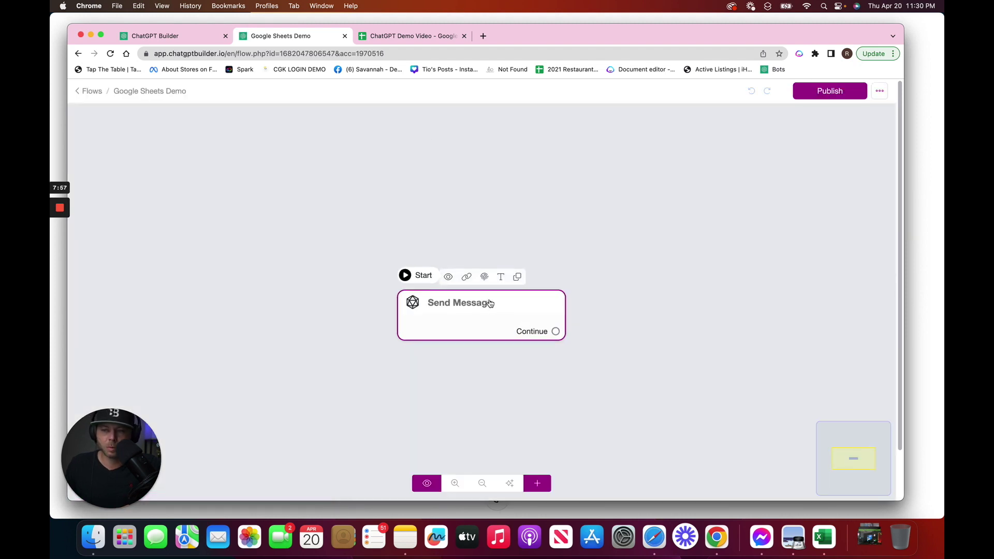
# Add the purple 'apply now' GIF from GIPHY to the opening Send Message step
pyautogui.click(490, 303)
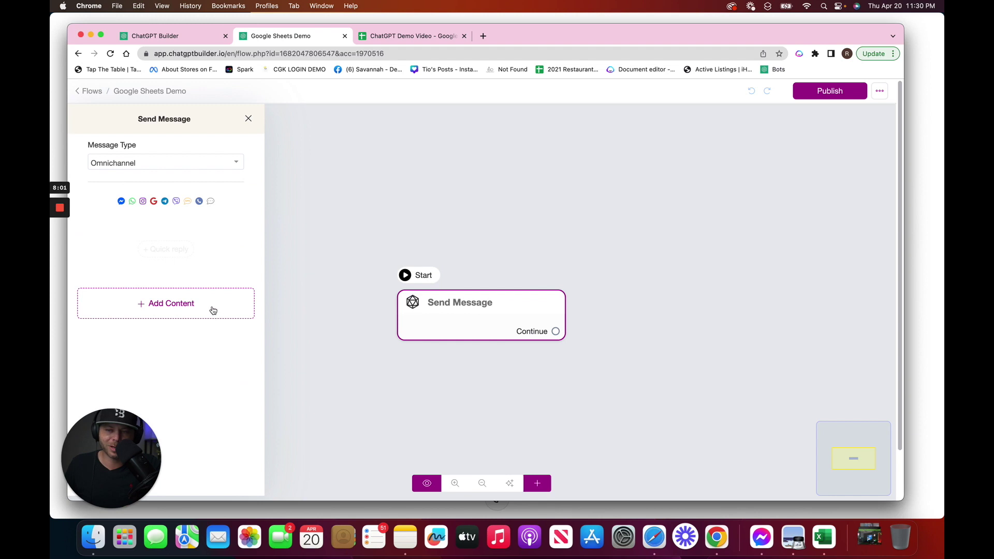
pyautogui.click(213, 310)
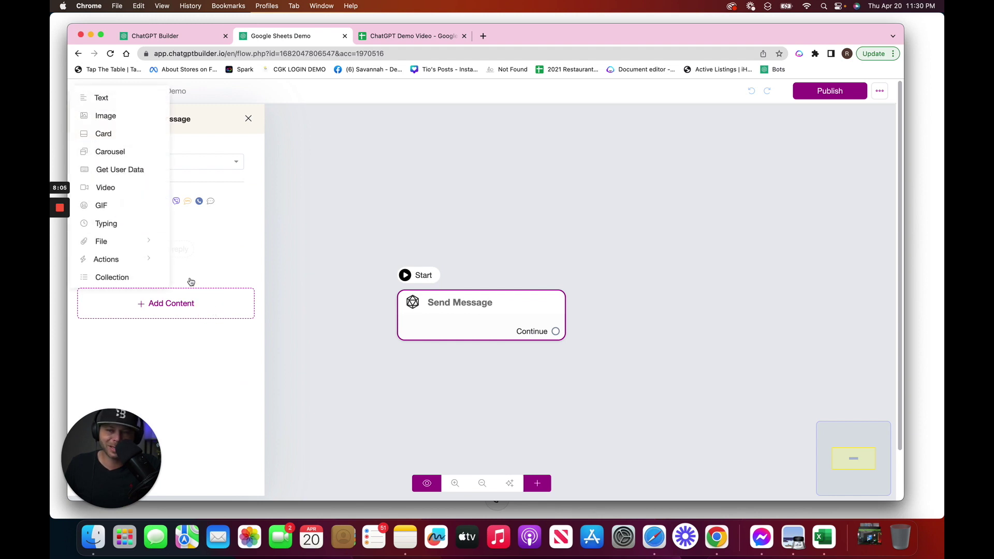
pyautogui.click(125, 207)
pyautogui.click(167, 250)
pyautogui.click(302, 136)
pyautogui.write('apply now')
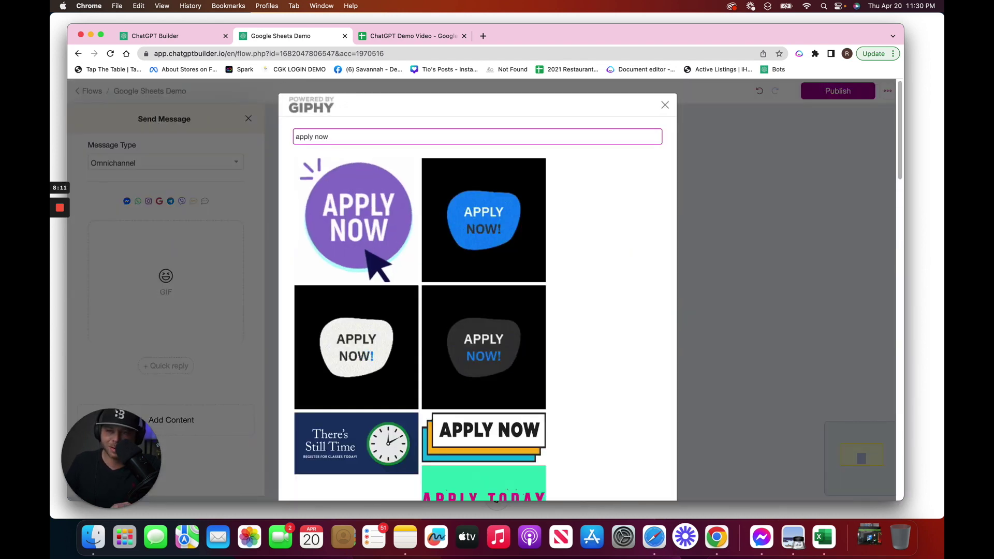
pyautogui.click(357, 220)
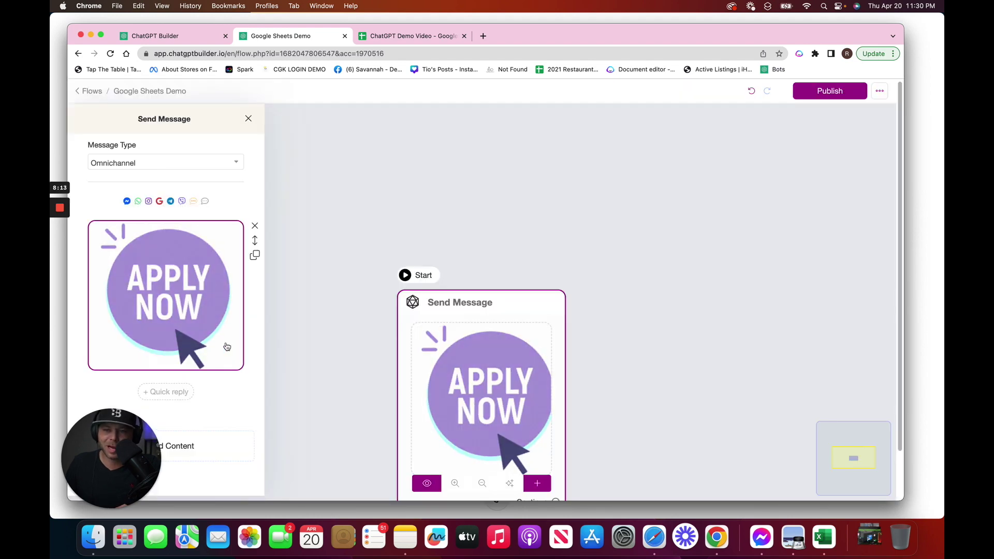
pyautogui.click(215, 457)
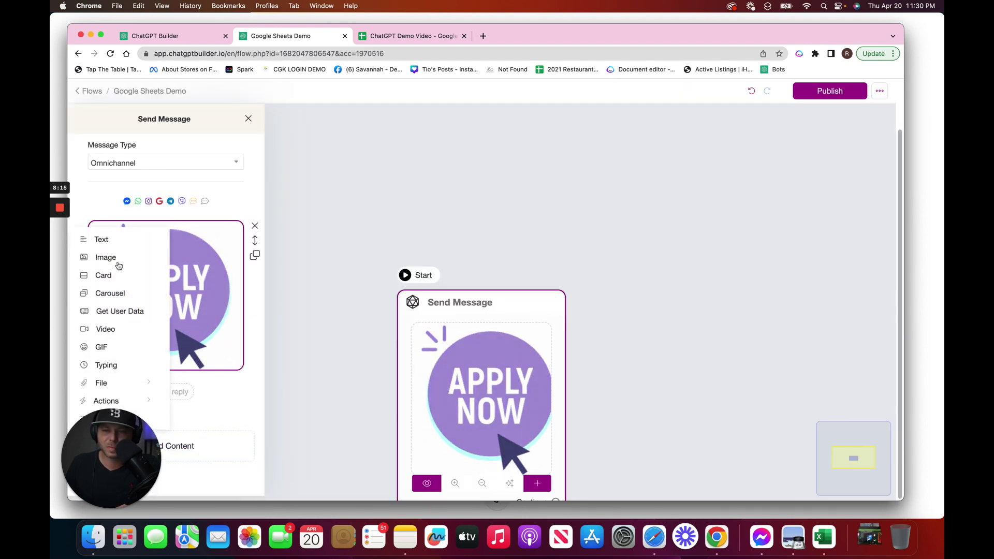
pyautogui.moveTo(128, 466); pyautogui.dragTo(365, 422)
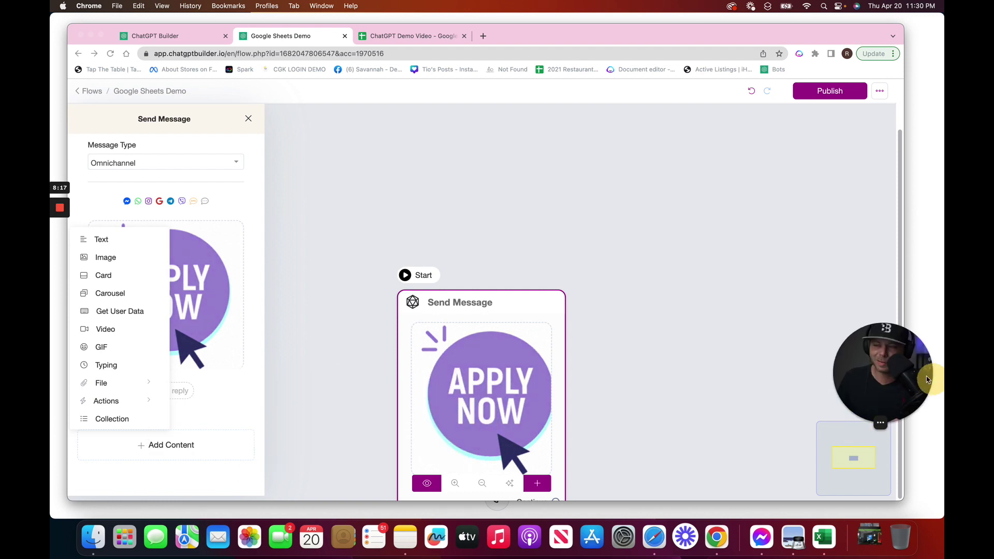
# Add a text block reading 'Are you ready to apply to work for' plus the Page Name variable
pyautogui.click(102, 239)
pyautogui.click(166, 404)
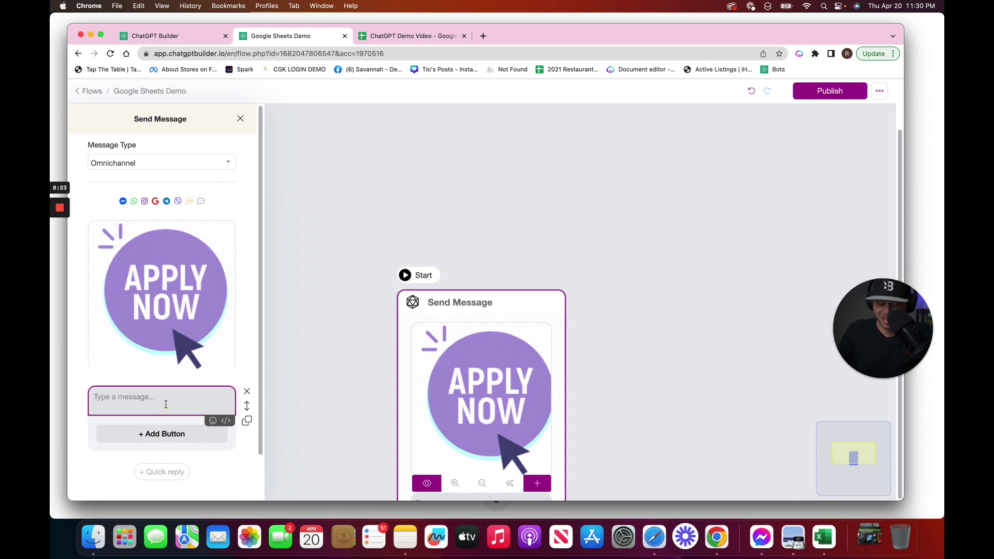
pyautogui.write('Are')
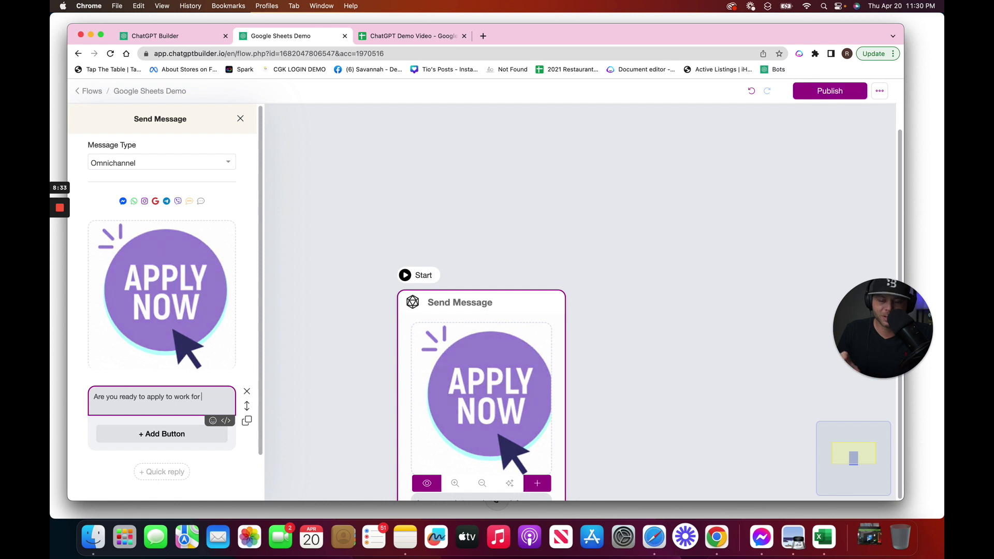
pyautogui.write('{')
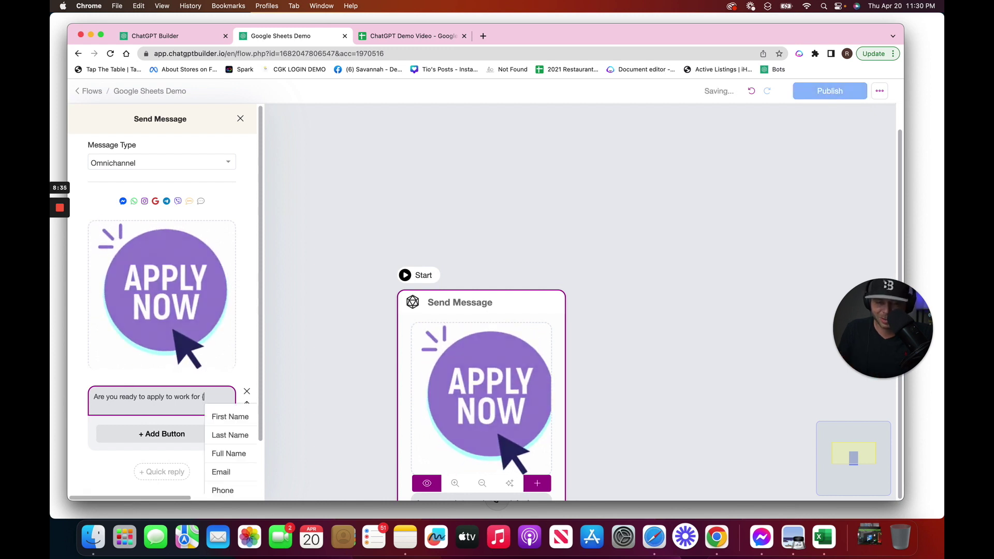
pyautogui.write('pag')
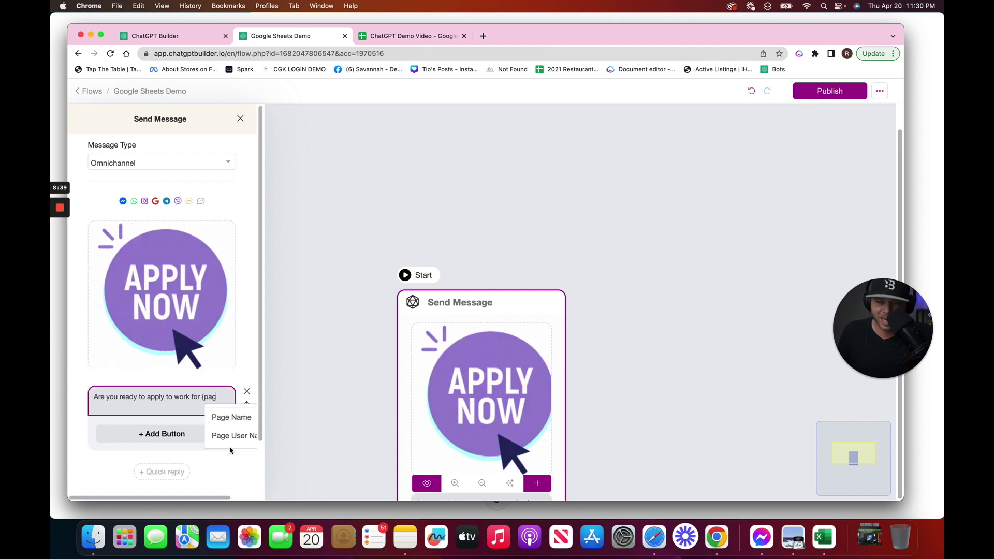
pyautogui.click(231, 416)
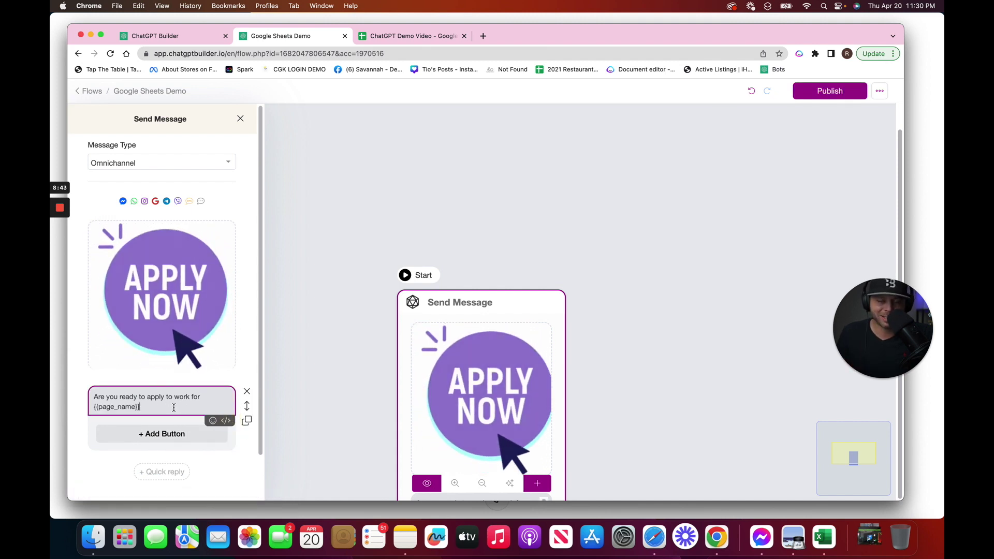
# End the question with '?' and add a button labelled 'Apply Now', then close the settings
pyautogui.write('?')
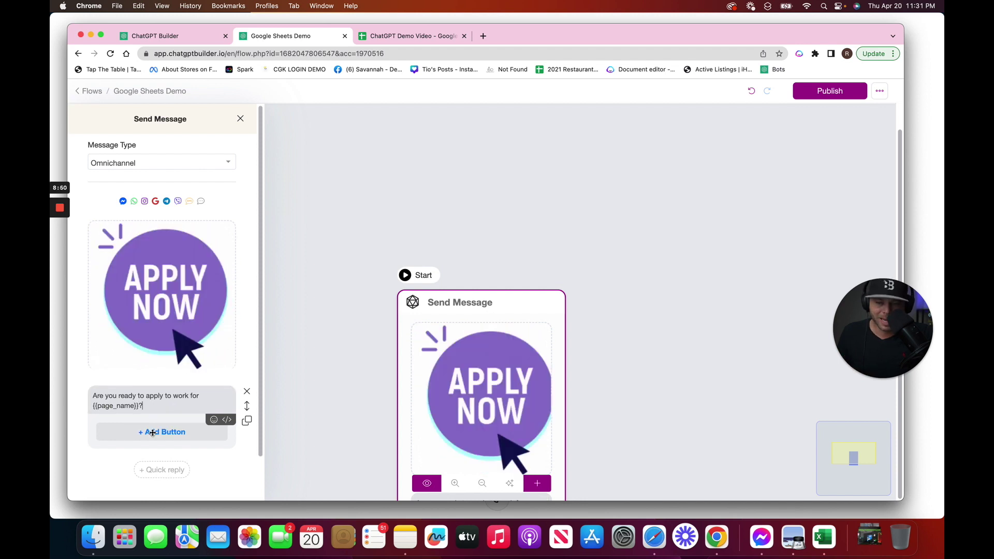
pyautogui.click(152, 433)
pyautogui.click(155, 432)
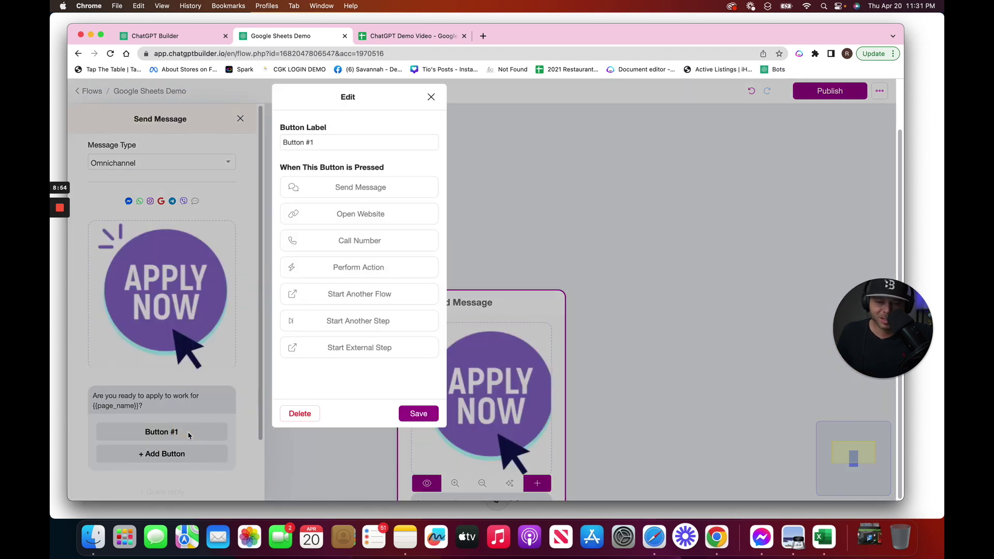
pyautogui.tripleClick(324, 143)
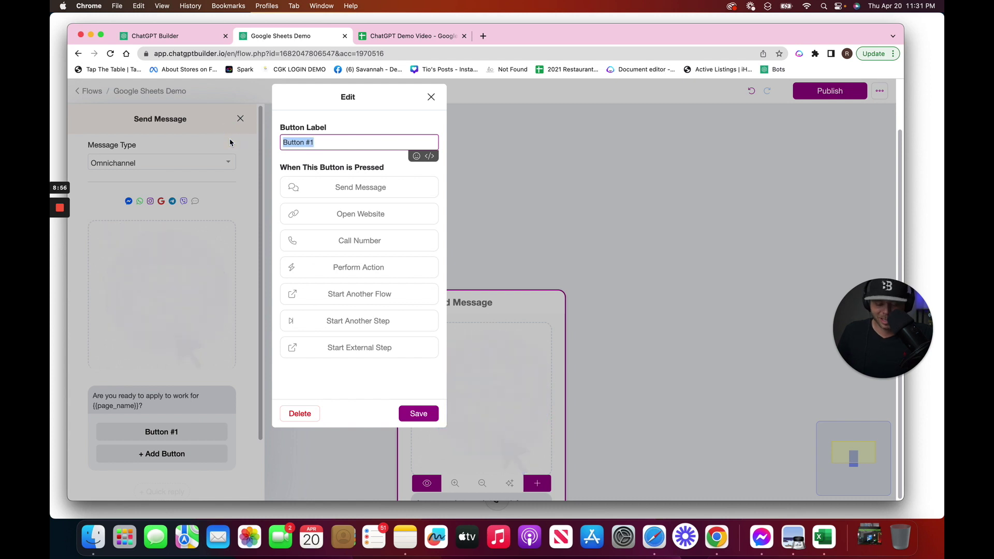
pyautogui.write('Apply N')
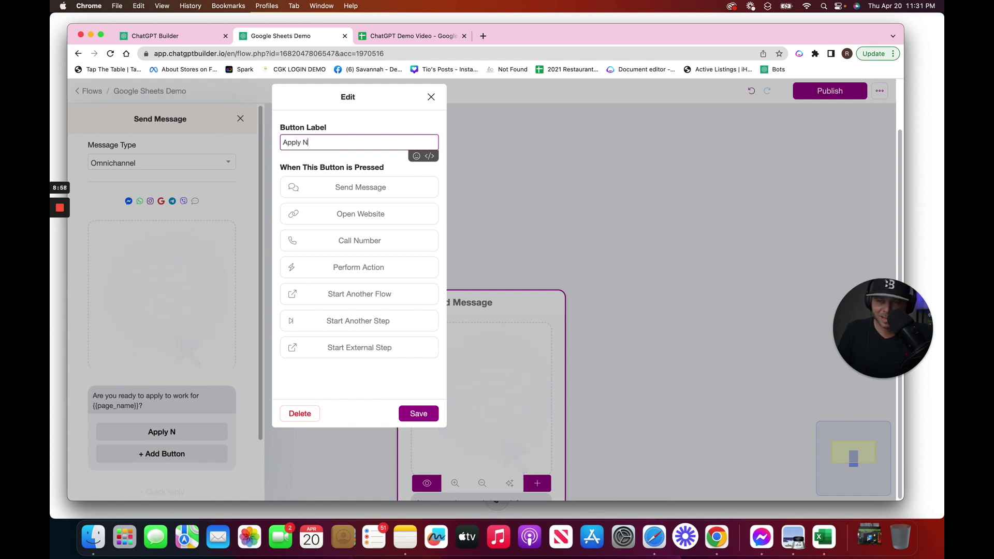
pyautogui.write('ow')
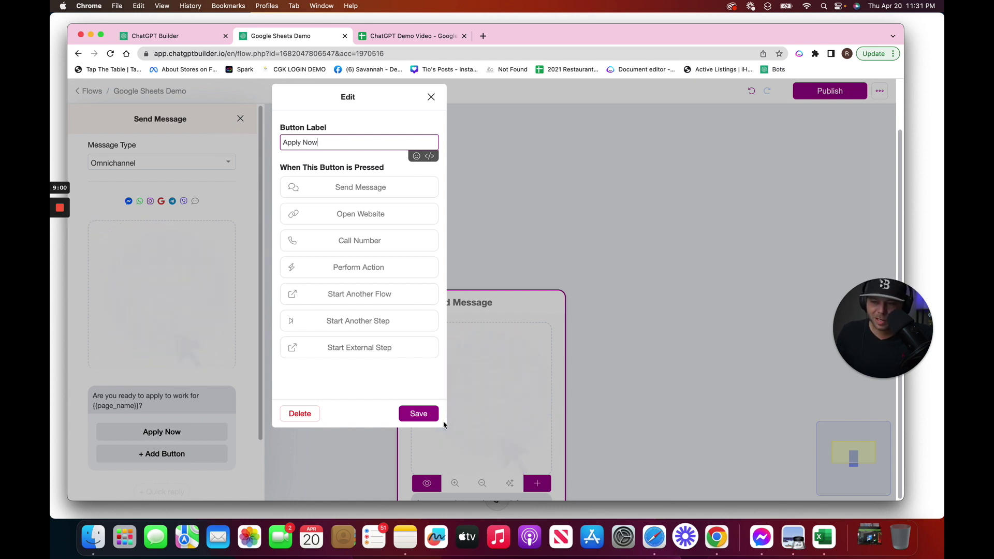
pyautogui.click(428, 414)
pyautogui.click(622, 318)
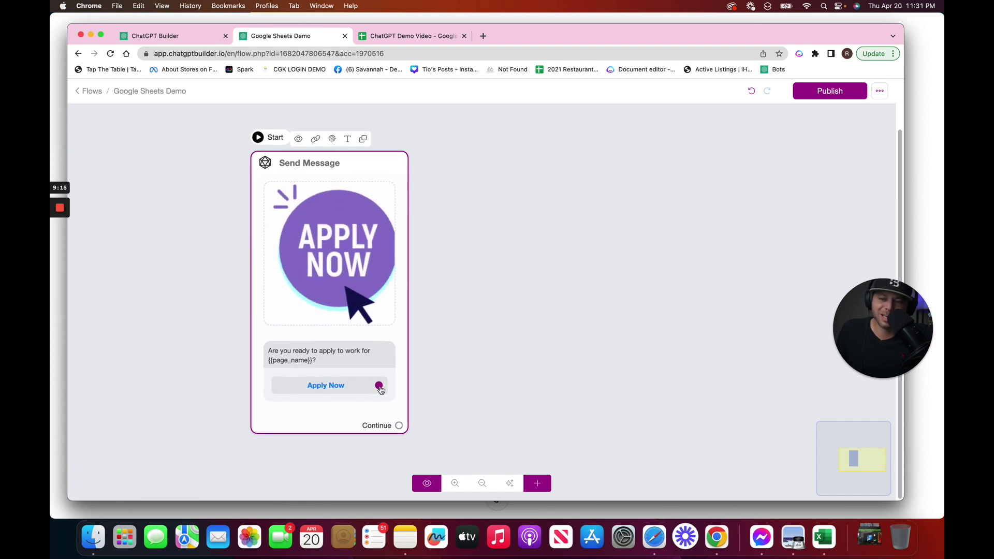
# Link Apply Now to a new step asking 'Please type your first name below'
pyautogui.moveTo(379, 388); pyautogui.dragTo(547, 250)
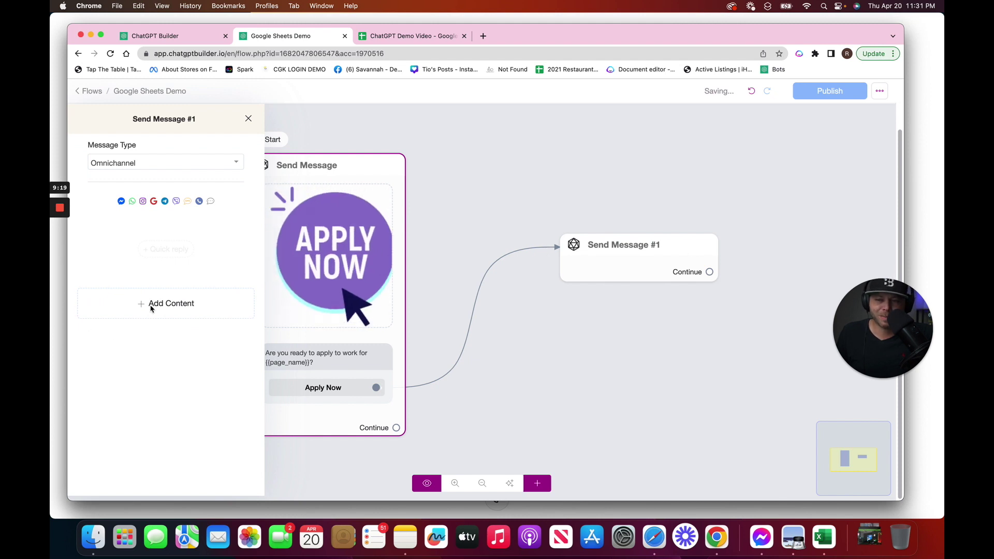
pyautogui.click(189, 303)
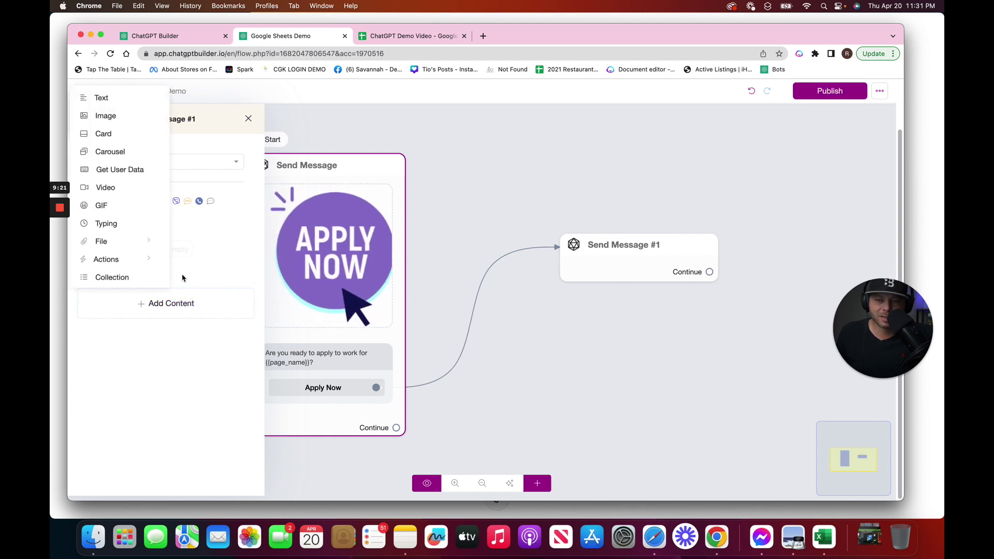
pyautogui.click(103, 171)
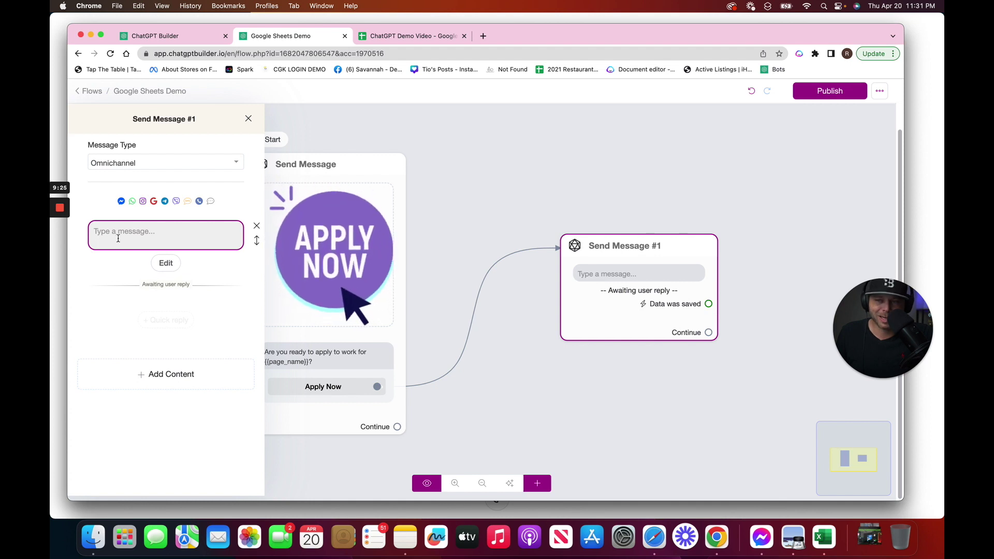
pyautogui.click(118, 238)
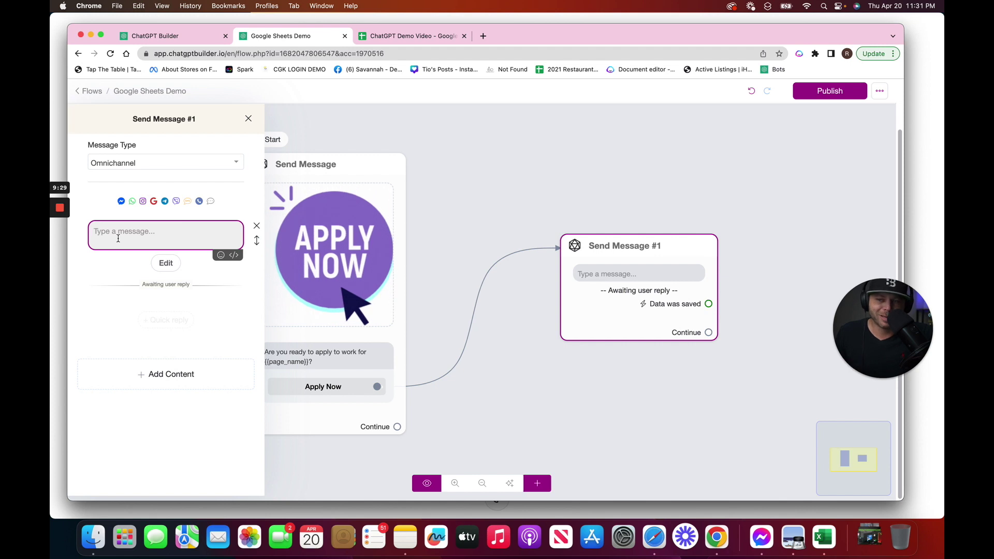
pyautogui.write('P')
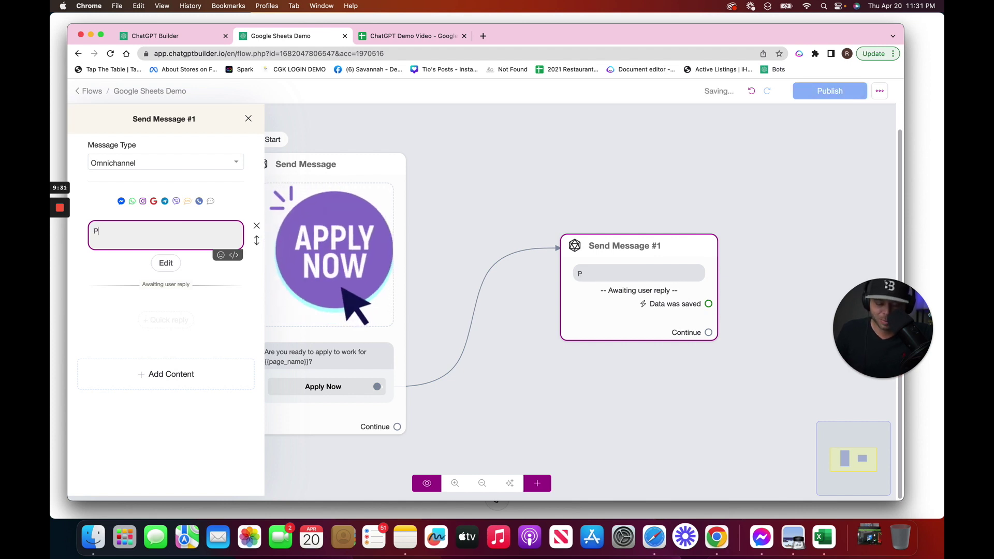
pyautogui.write('lease type your first name below')
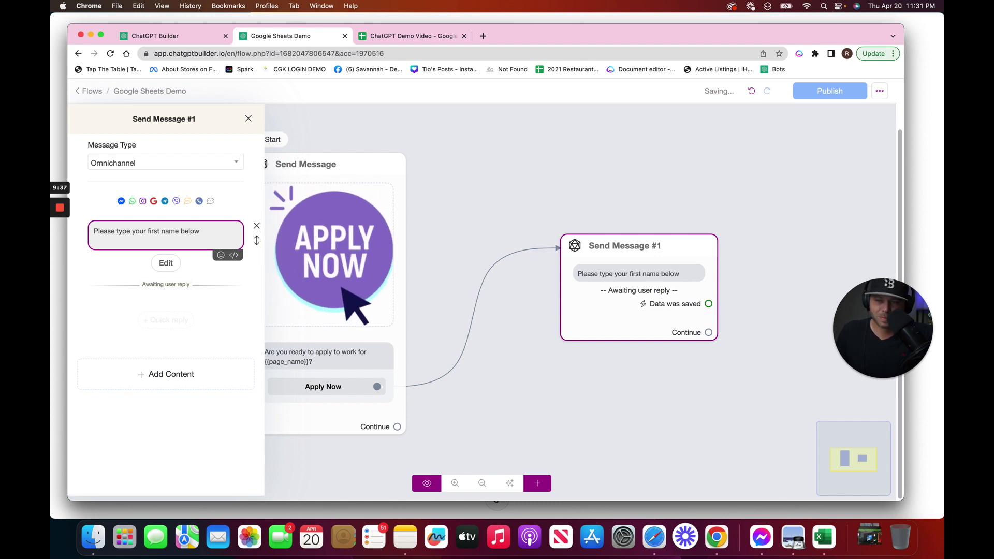
# Set the first-name reply type to Text and save it to the First Name field
pyautogui.click(164, 262)
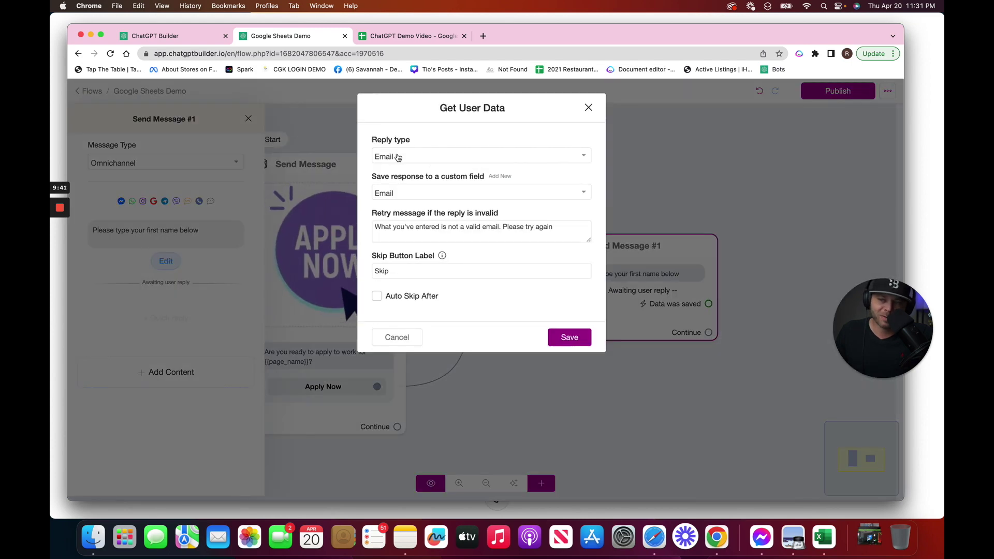
pyautogui.click(398, 156)
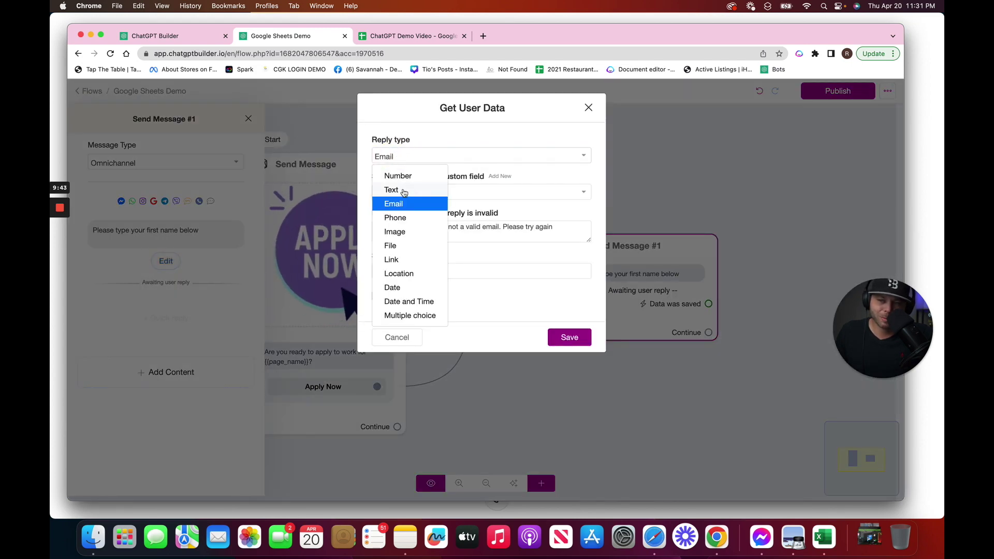
pyautogui.click(403, 190)
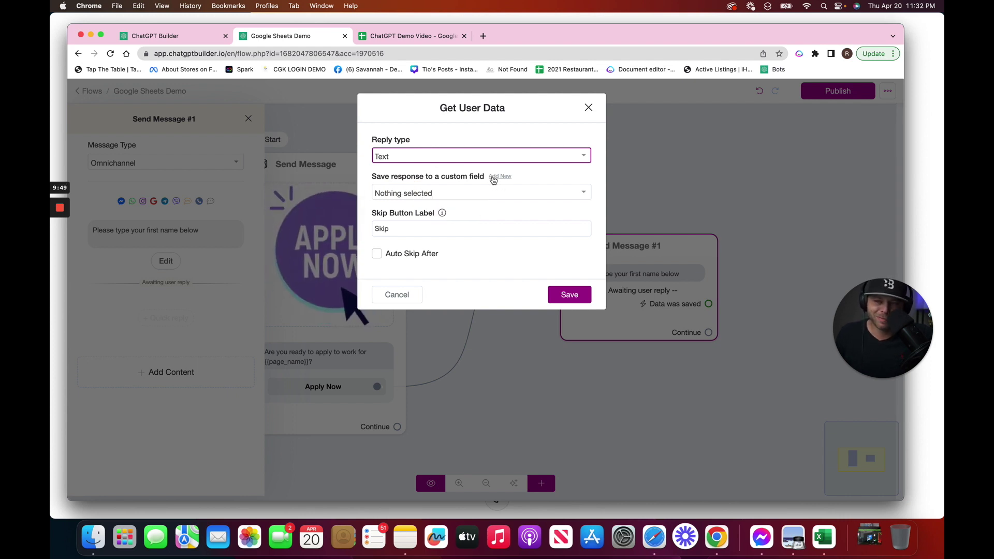
pyautogui.click(406, 193)
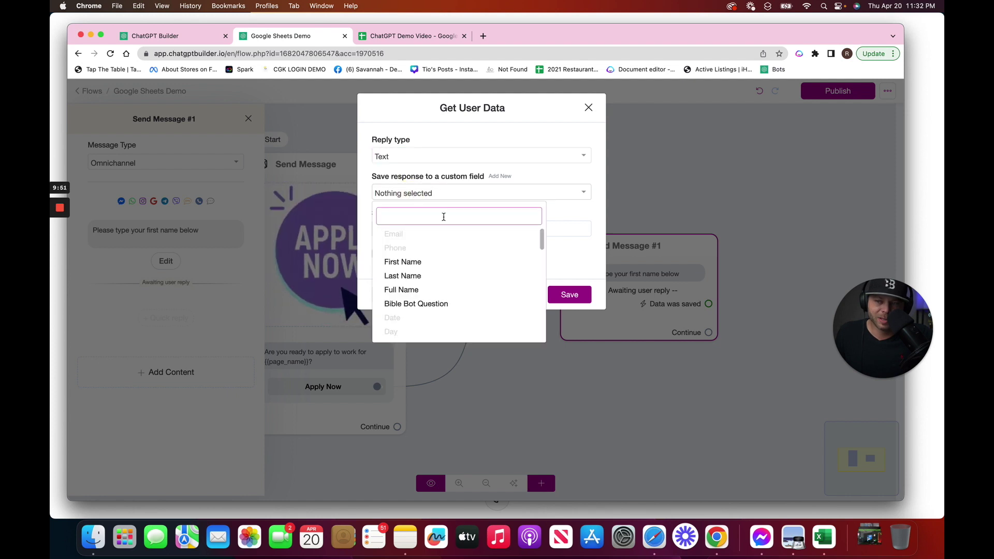
pyautogui.click(426, 261)
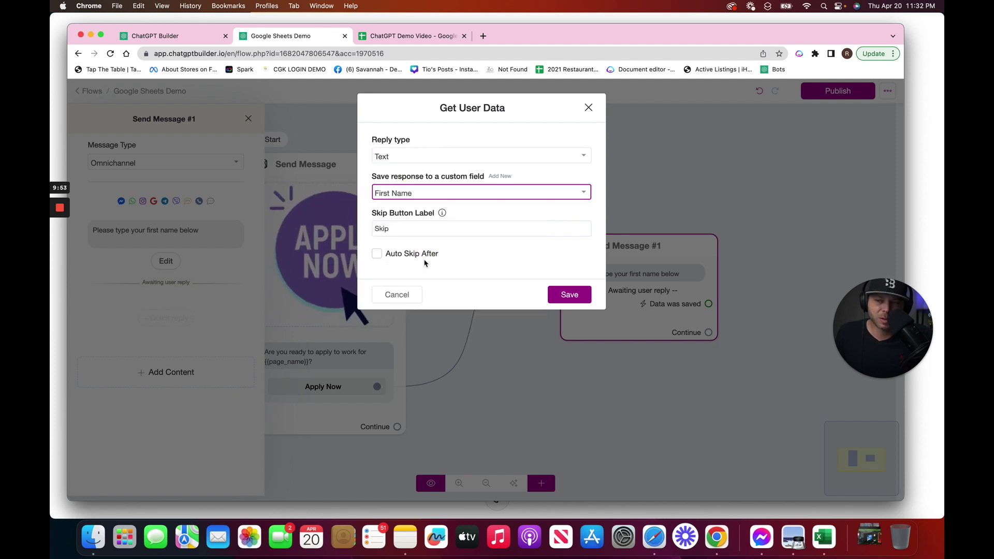
pyautogui.click(579, 296)
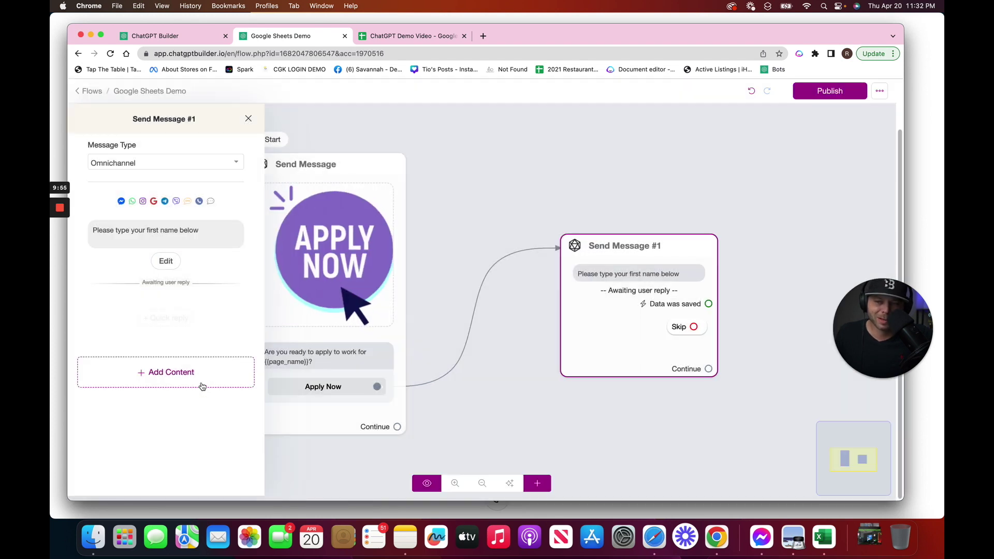
# Add a user-data question 'Thanks! Please confirm your last name below'
pyautogui.click(201, 383)
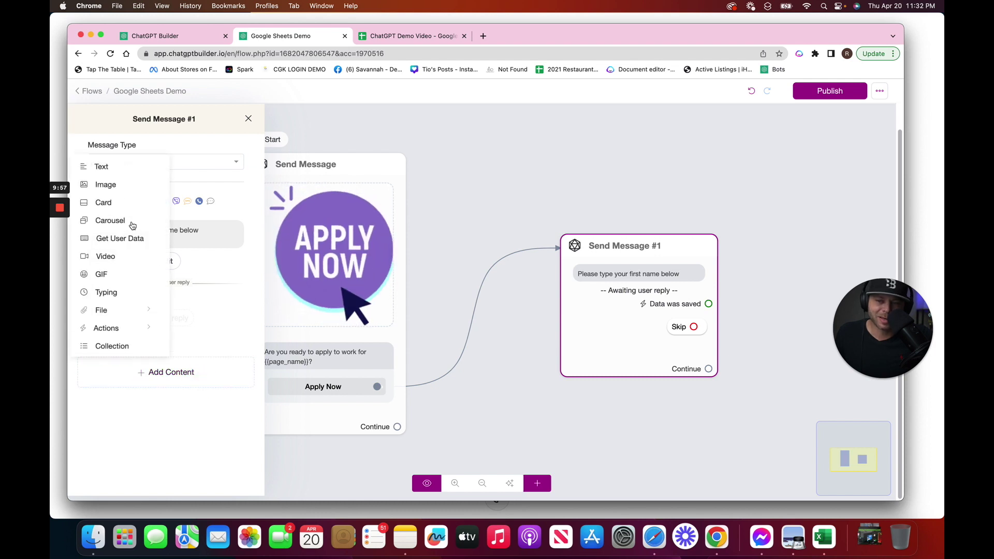
pyautogui.click(130, 239)
pyautogui.click(174, 323)
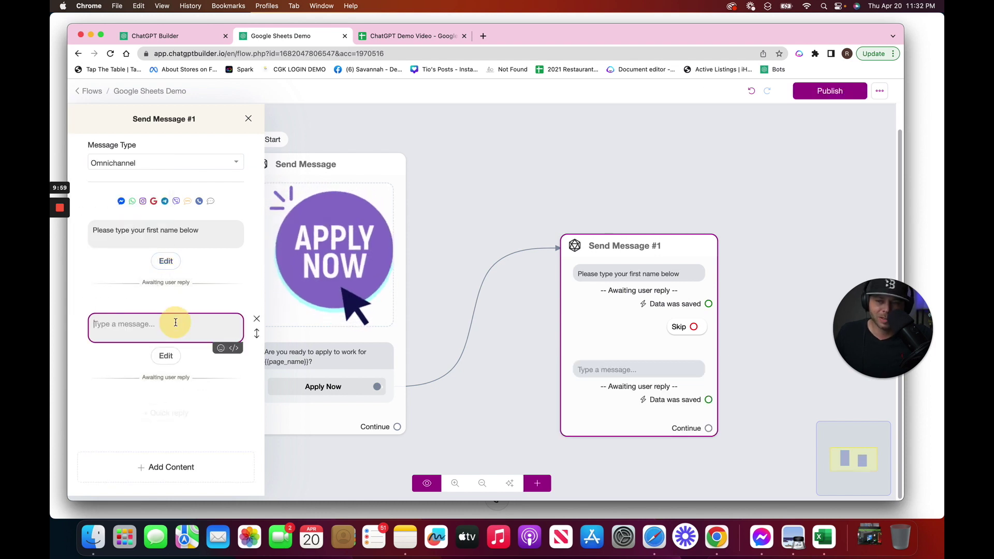
pyautogui.write('Thanks! Plesa')
pyautogui.write('e confirm your last name below')
# Set the last-name reply type to Text and save it to the Last Name field
pyautogui.click(166, 354)
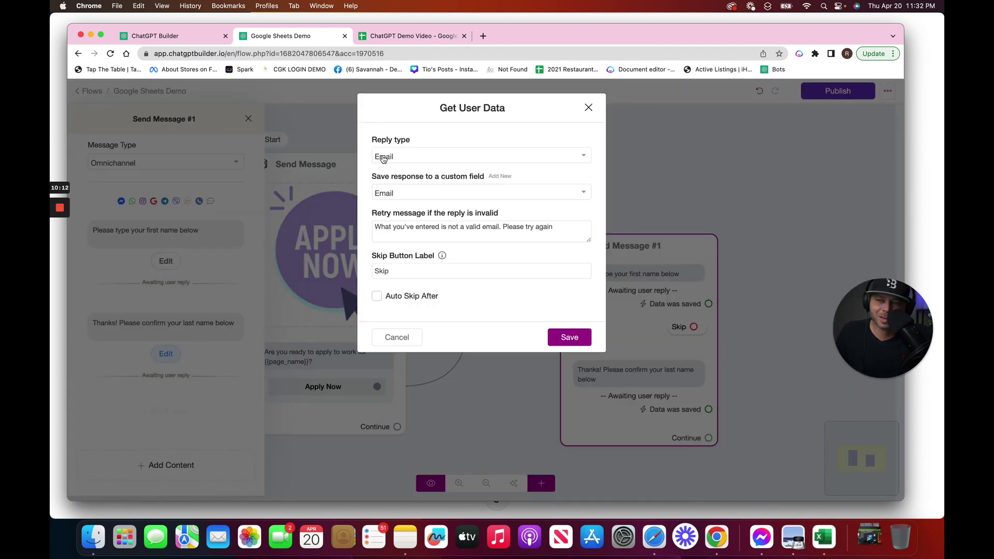
pyautogui.click(384, 158)
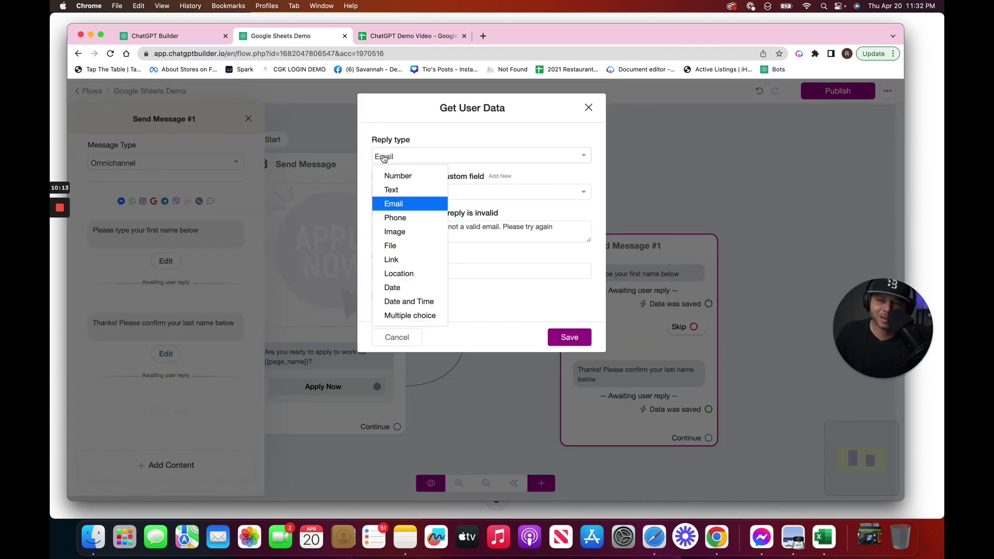
pyautogui.click(402, 190)
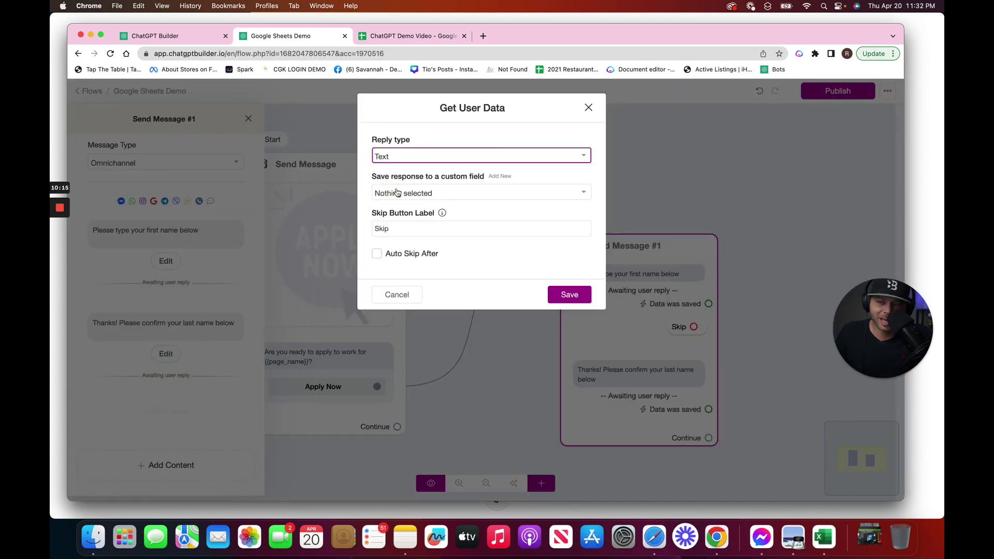
pyautogui.click(397, 193)
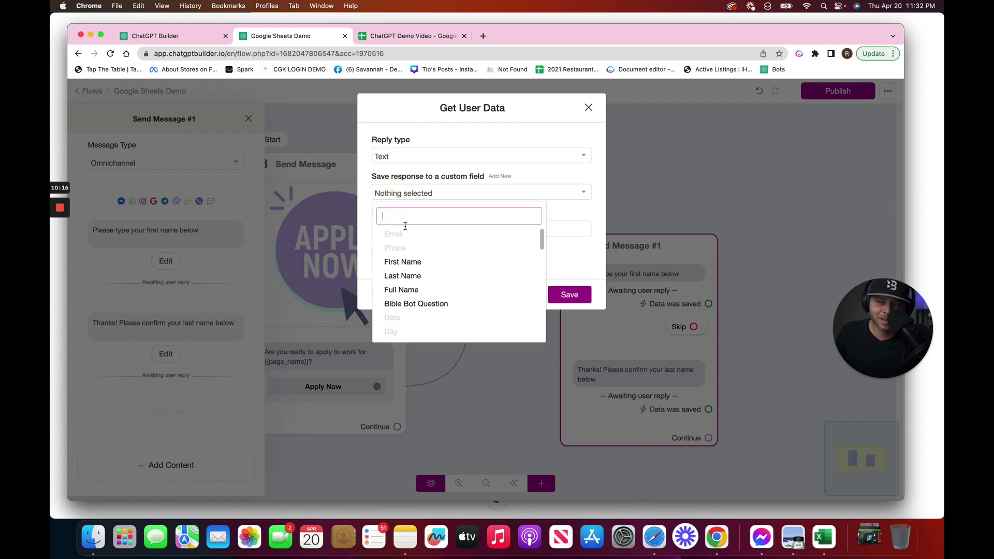
pyautogui.click(419, 276)
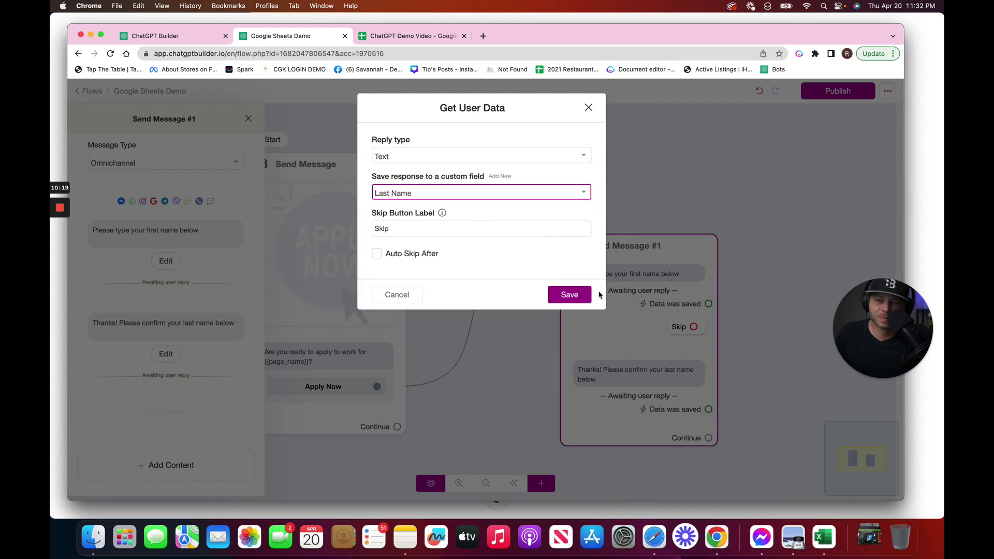
pyautogui.click(570, 295)
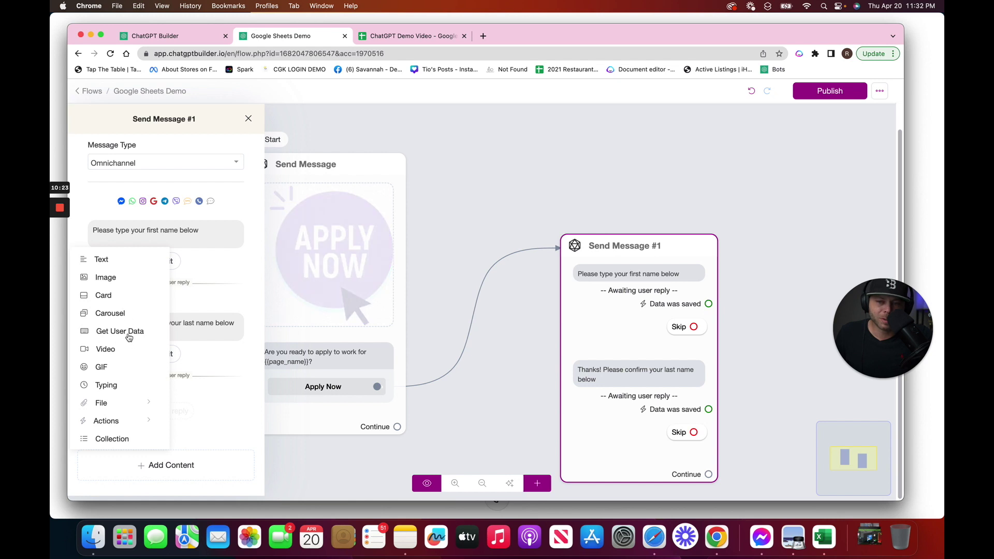
# Add the question 'Perfect! Please confirm your email to continue.' keeping Email reply type and field
pyautogui.click(129, 334)
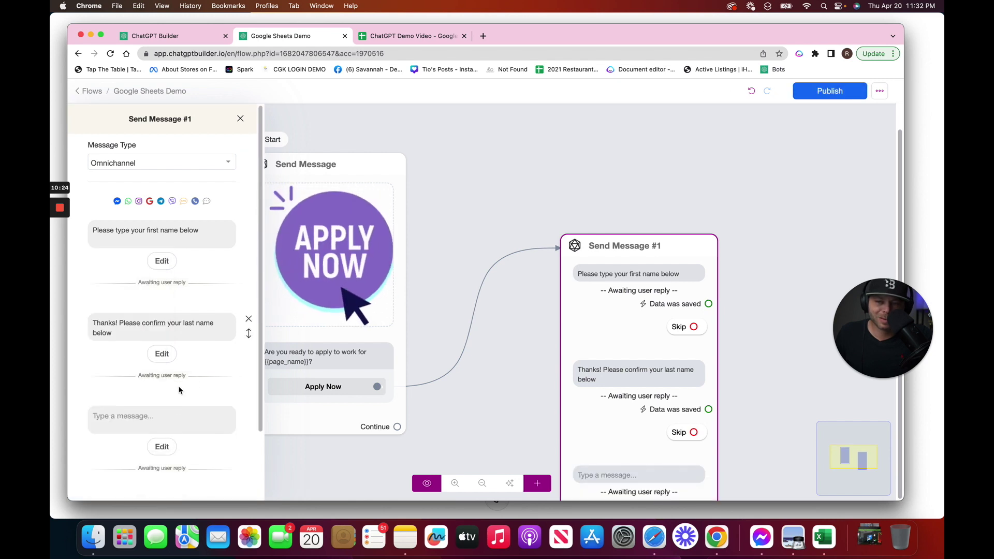
pyautogui.click(175, 423)
pyautogui.write('Perfect!')
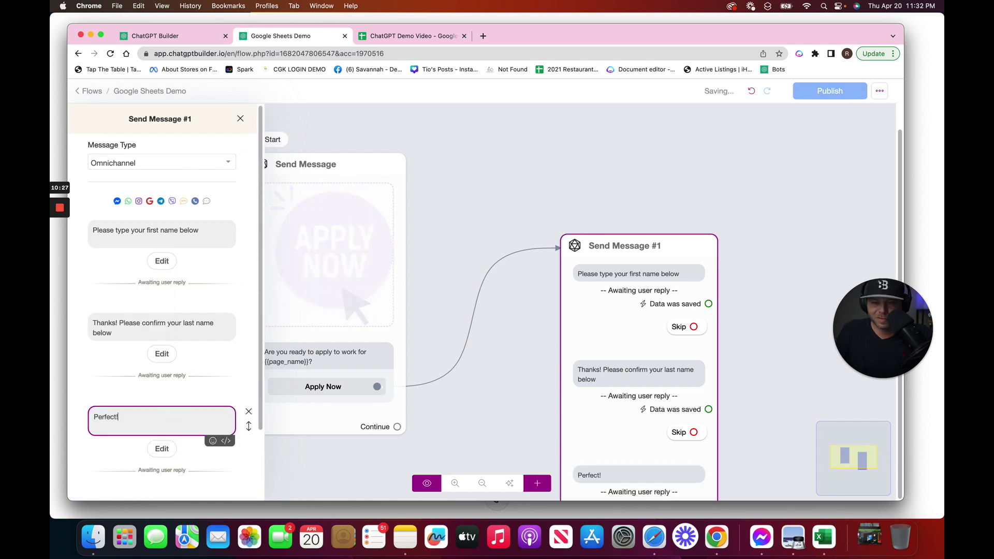
pyautogui.write(' Please co')
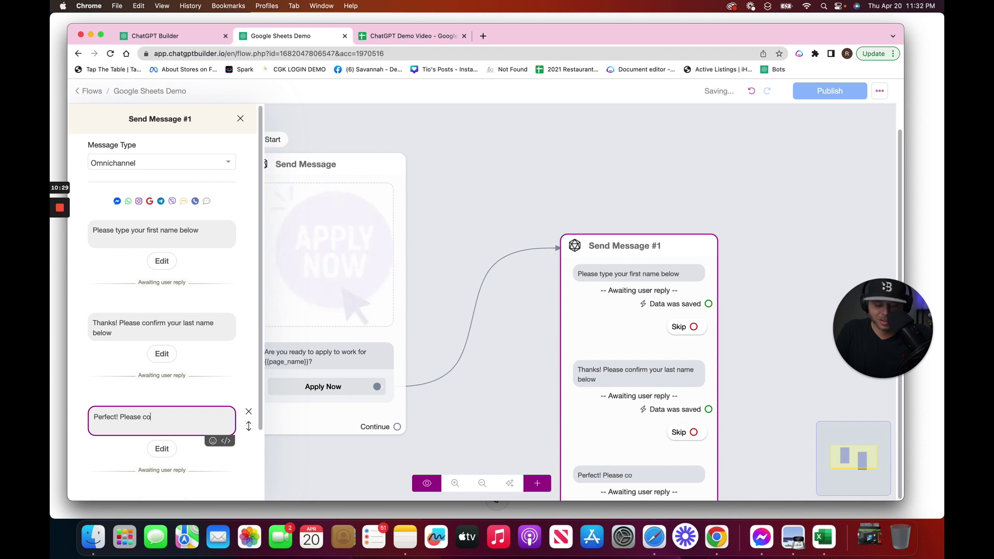
pyautogui.write('nfirm your eam')
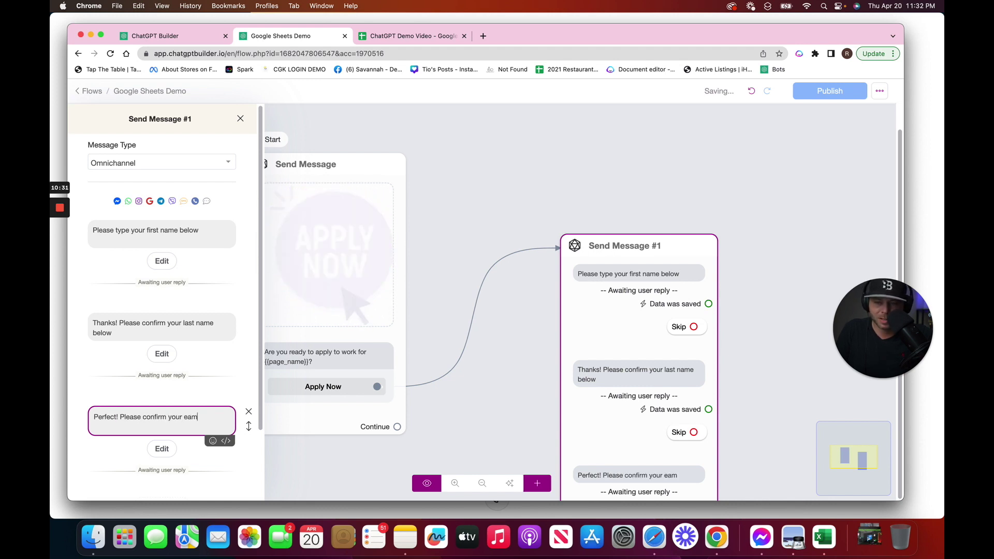
pyautogui.write('i')
pyautogui.press('BackSpace')
pyautogui.press('BackSpace')
pyautogui.press('BackSpace')
pyautogui.write('mail to c')
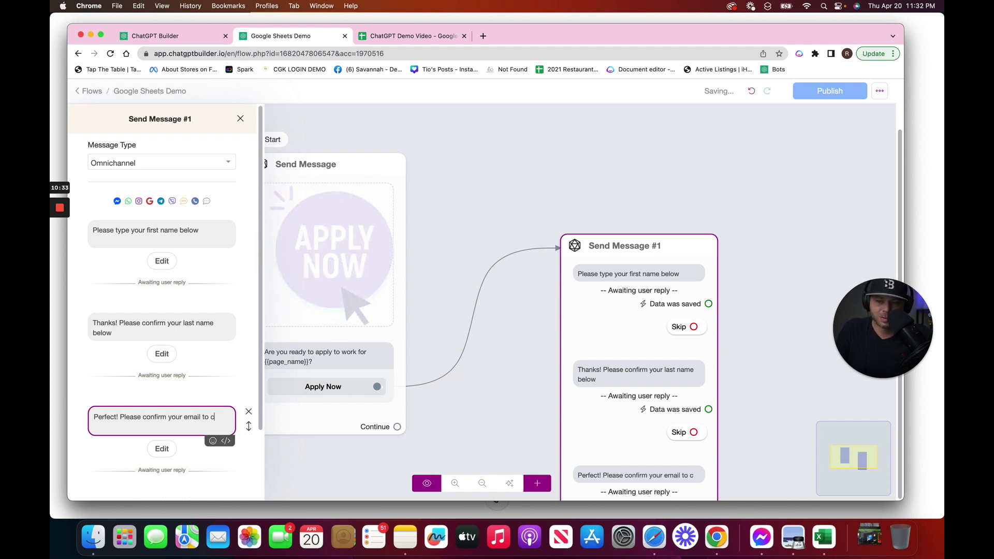
pyautogui.write('ontinue.')
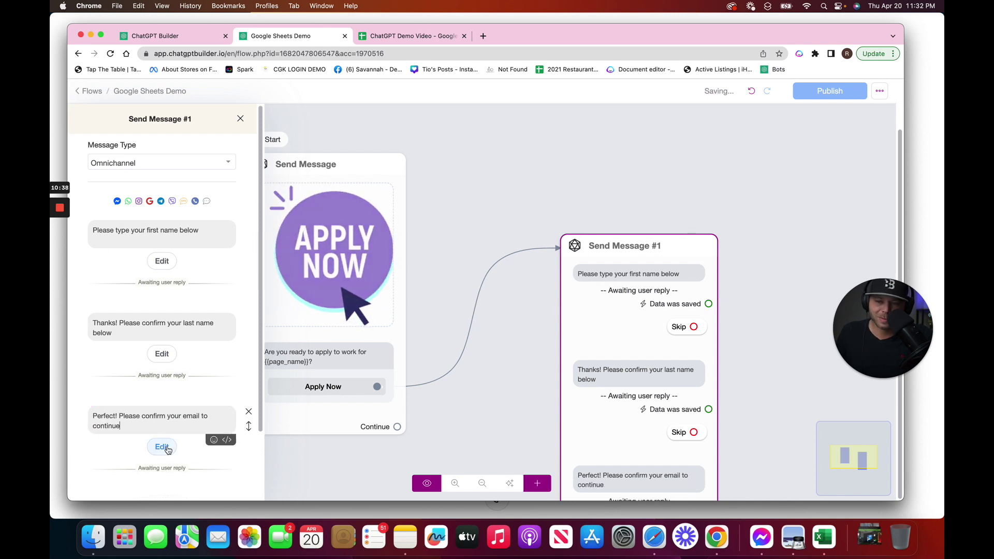
pyautogui.click(162, 446)
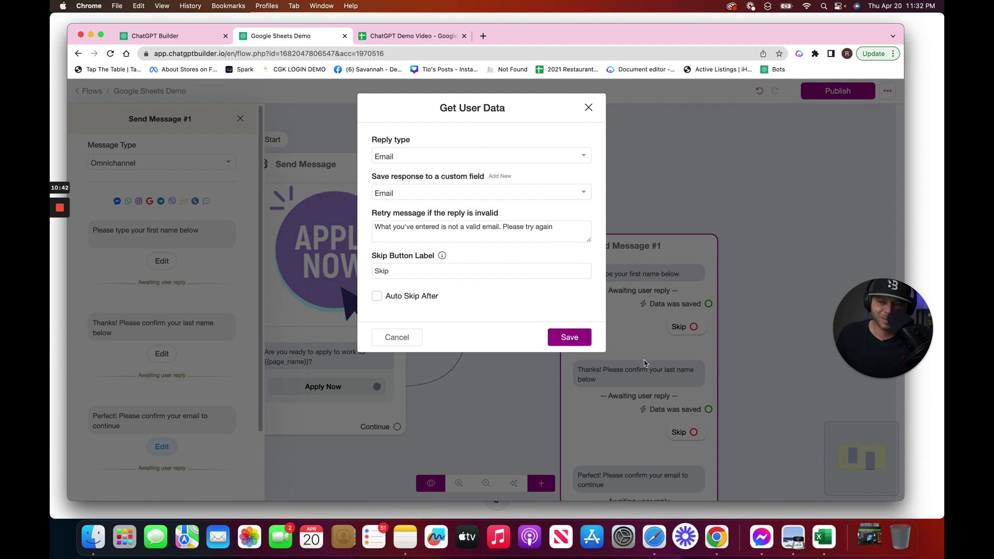
pyautogui.click(564, 339)
# Add another blank text message below the email question
pyautogui.click(181, 474)
pyautogui.click(155, 270)
pyautogui.click(169, 429)
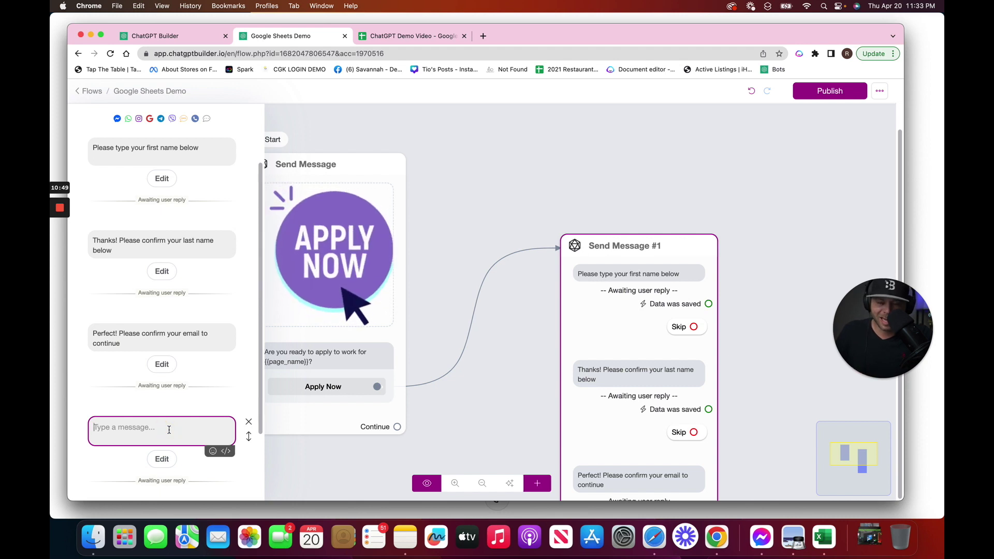
# Write 'Thanks! Please confirm your smartphone.' and set its reply type to Phone
pyautogui.write('Thanks')
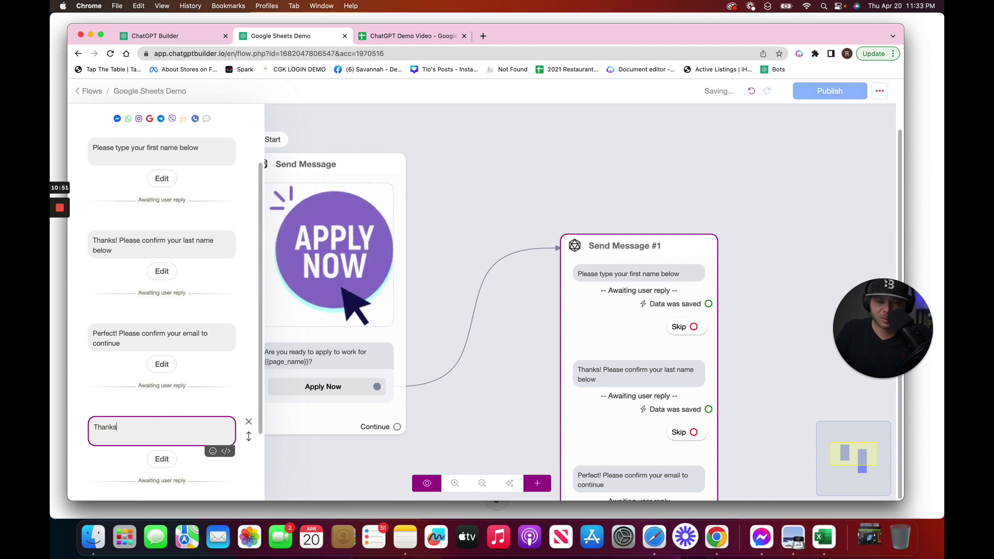
pyautogui.write('! Please confirm your sma')
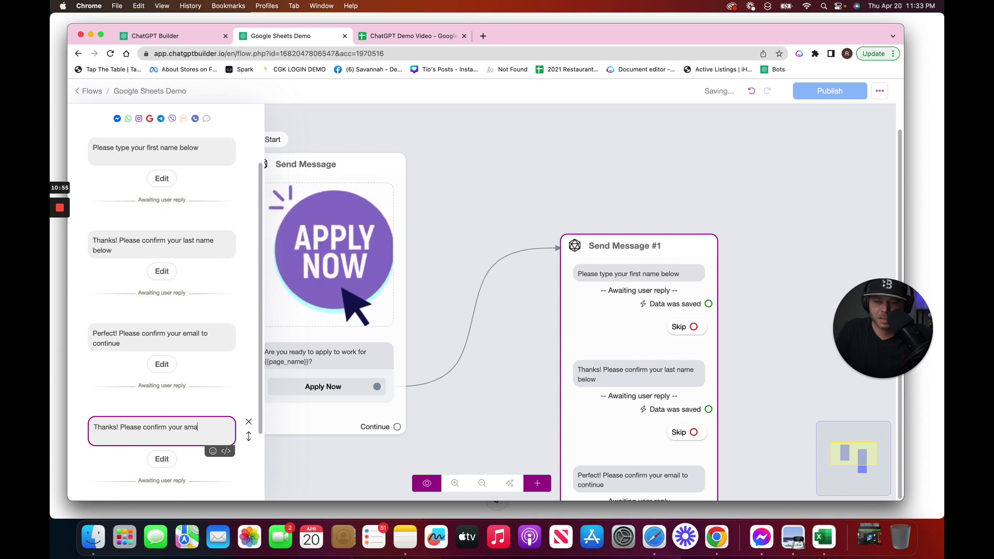
pyautogui.write('rtphone.')
pyautogui.click(165, 477)
pyautogui.click(162, 458)
pyautogui.click(429, 157)
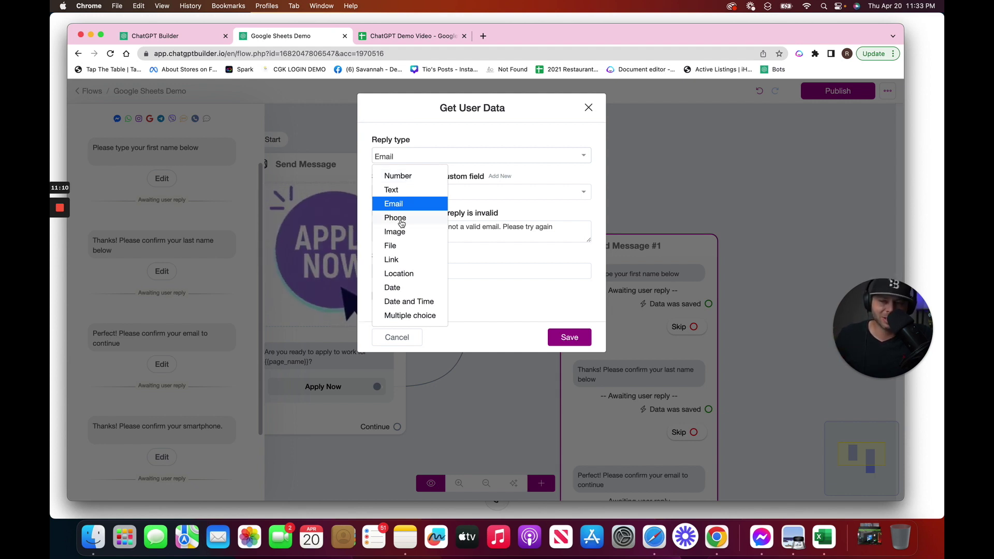
pyautogui.click(402, 222)
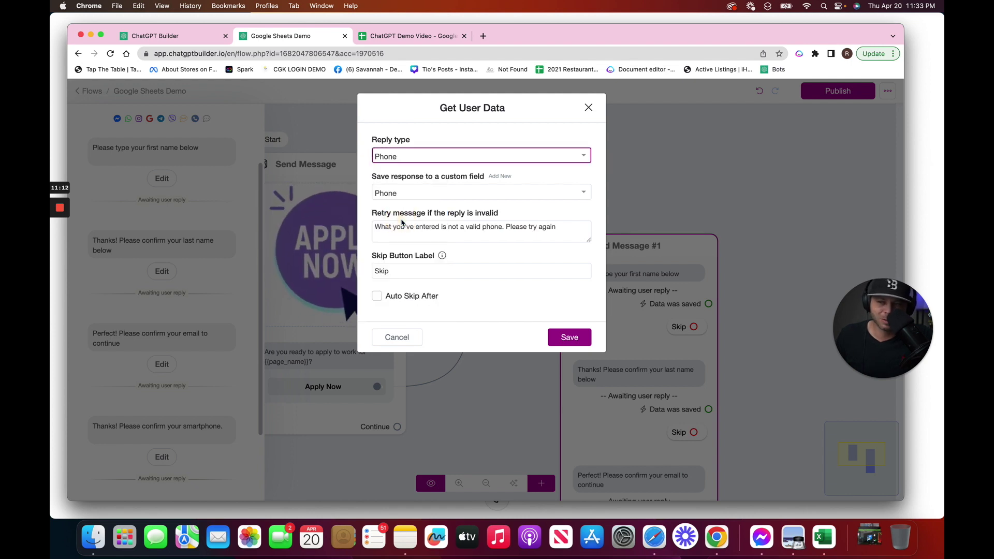
pyautogui.click(565, 337)
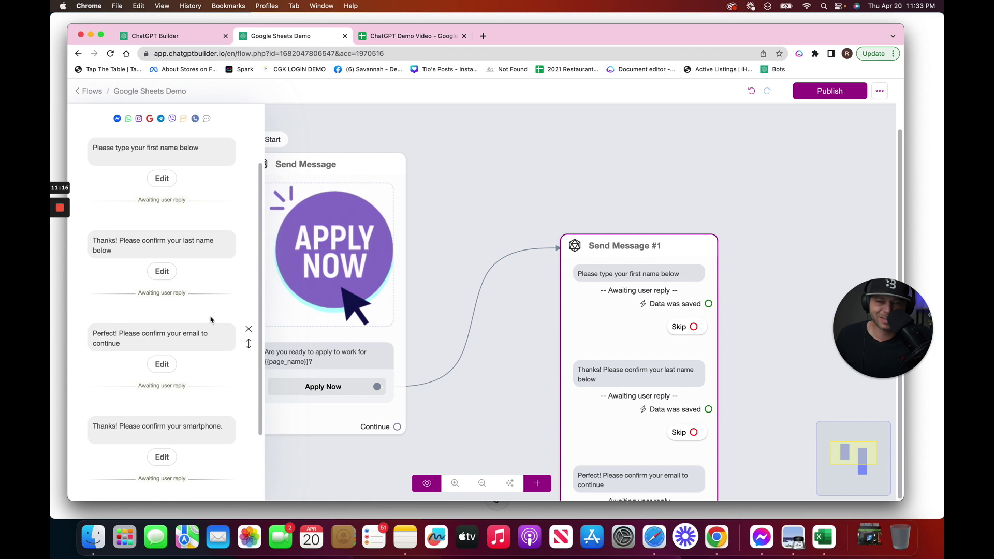
# Reposition Send Message #1 and the other message node so the full flow fits on screen
pyautogui.click(494, 167)
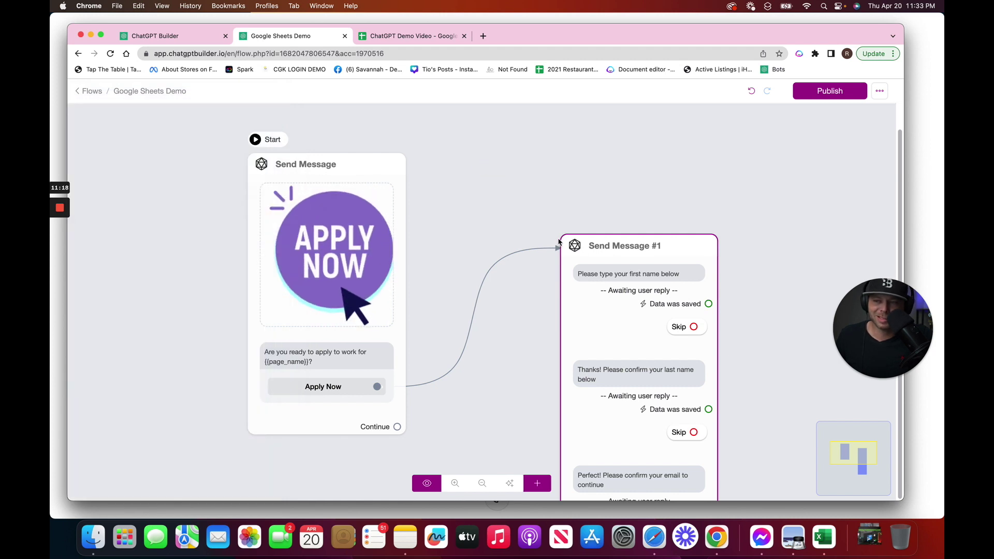
pyautogui.moveTo(585, 255); pyautogui.dragTo(534, 155)
pyautogui.scroll(-3, 664, 273)
pyautogui.moveTo(402, 285); pyautogui.dragTo(311, 280)
pyautogui.moveTo(547, 271); pyautogui.dragTo(498, 283)
pyautogui.scroll(3, 650, 275)
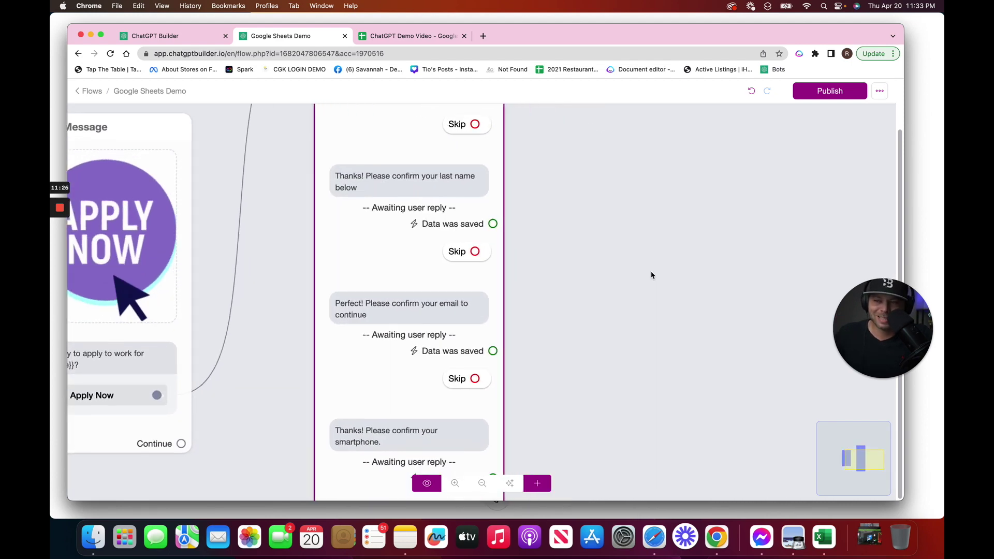
pyautogui.scroll(-5, 652, 275)
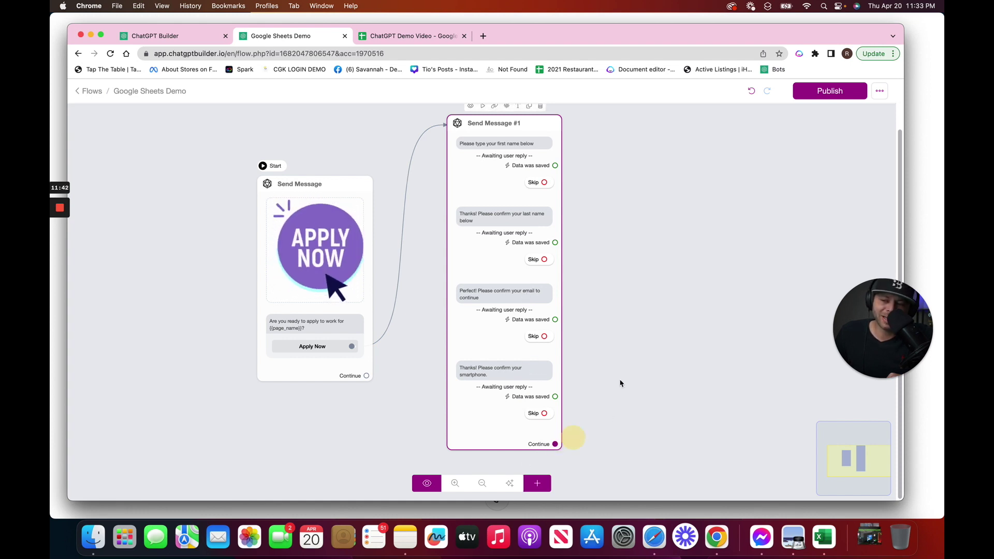
# Create Send Message #2 after Send Message #1 with an Add Tag action named 'Employee Lead'
pyautogui.moveTo(621, 383); pyautogui.dragTo(622, 289)
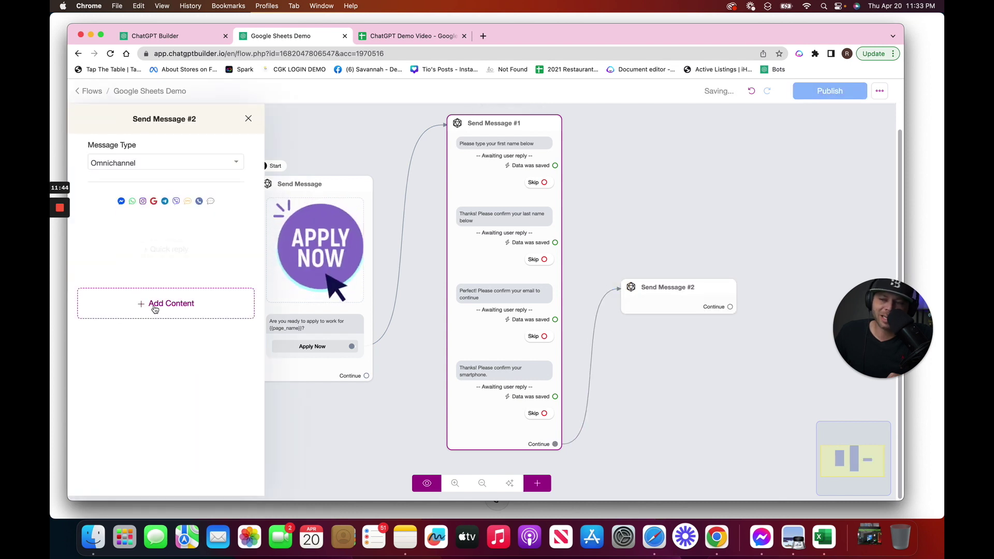
pyautogui.click(204, 311)
pyautogui.click(123, 262)
pyautogui.click(221, 150)
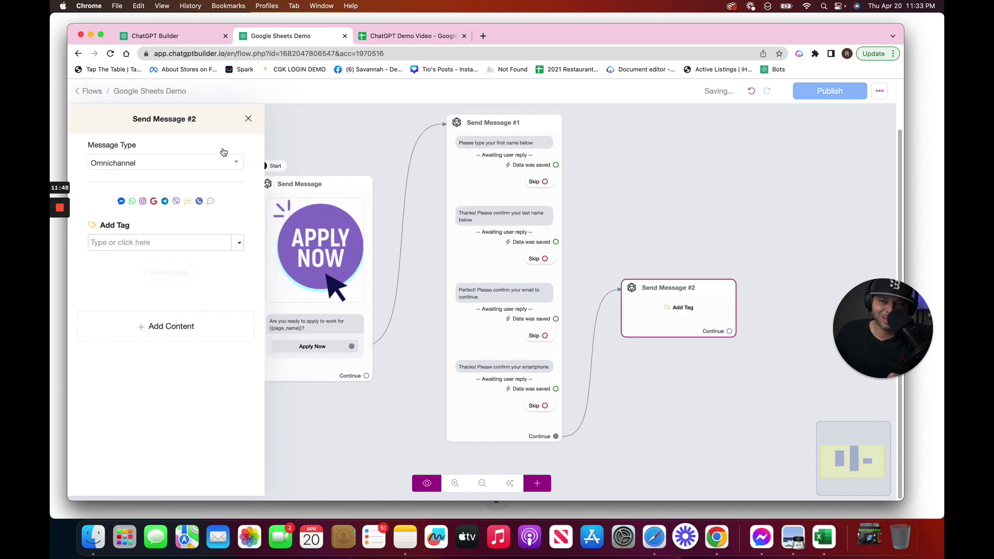
pyautogui.click(177, 242)
pyautogui.write('Emplo')
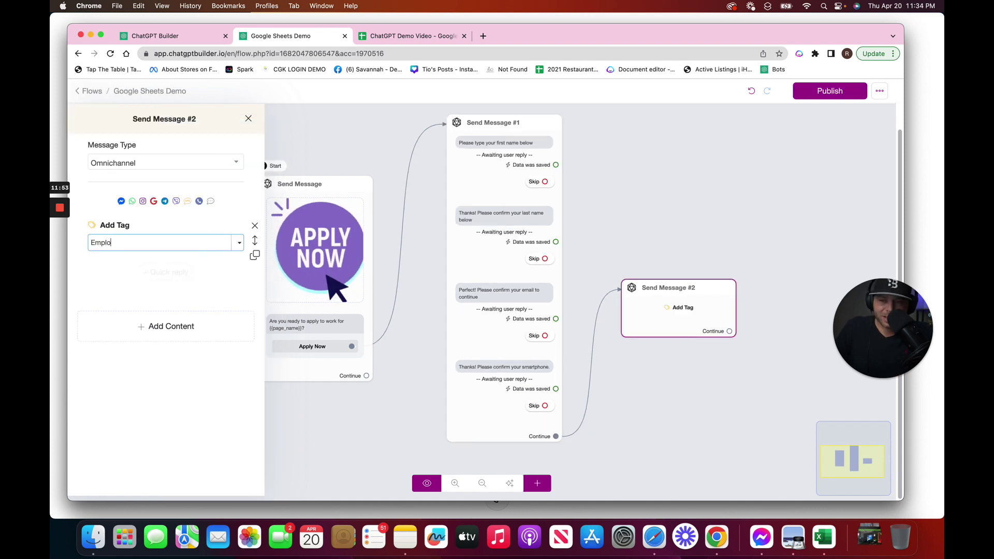
pyautogui.write('yee Lead')
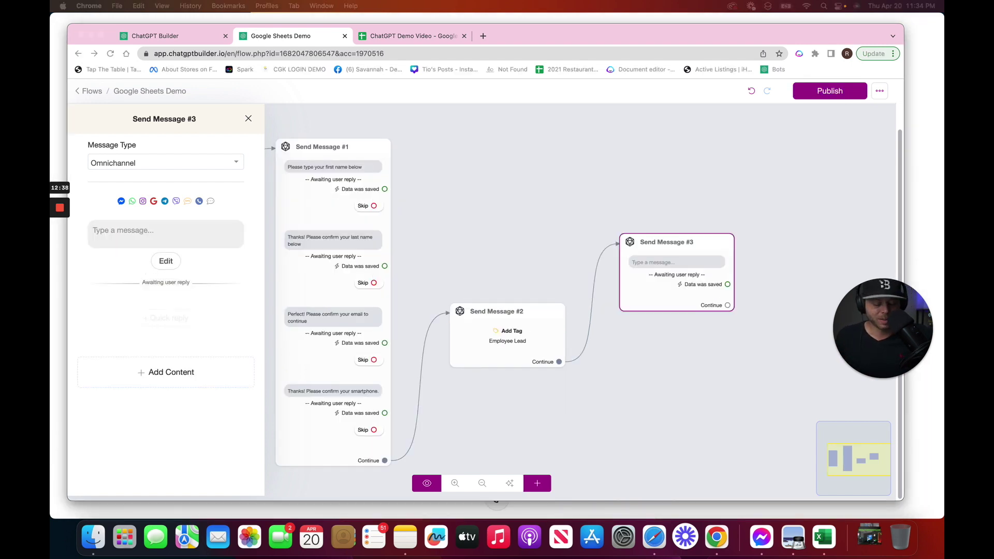
# Enter the question 'Tell me about yourself in one to two sentences.' and create a Question 1 custom field
pyautogui.click(184, 237)
pyautogui.write('Tell me about yourself in one to two sent')
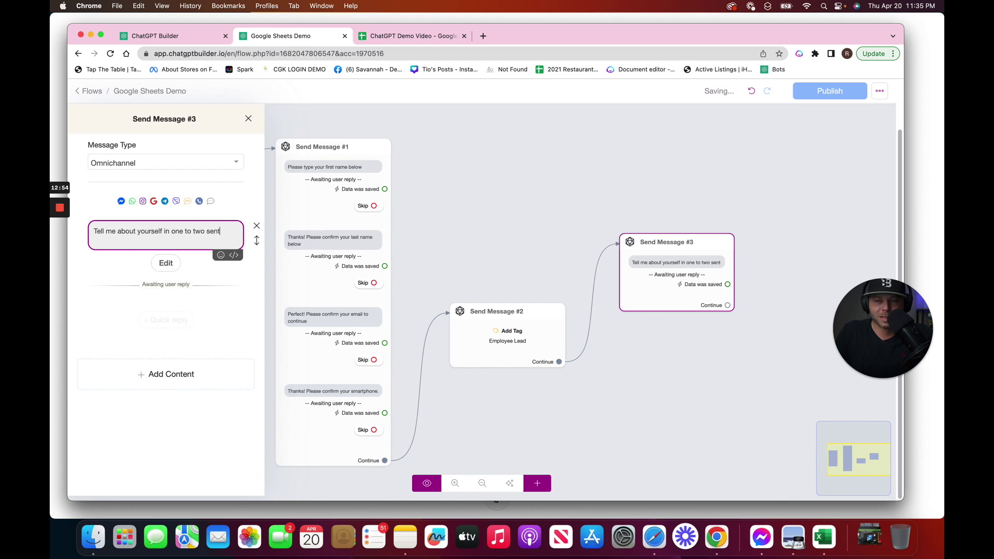
pyautogui.write('ences.')
pyautogui.click(168, 263)
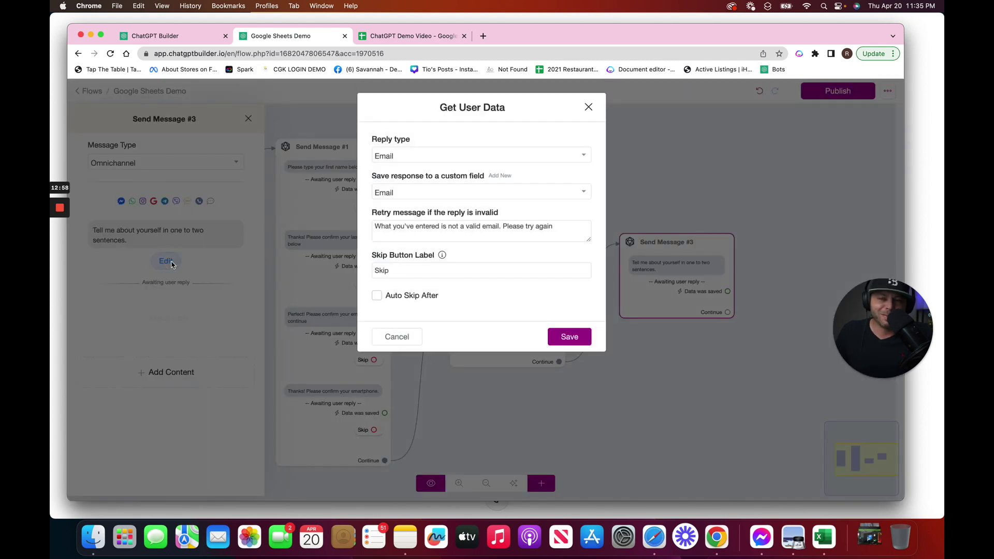
pyautogui.click(495, 177)
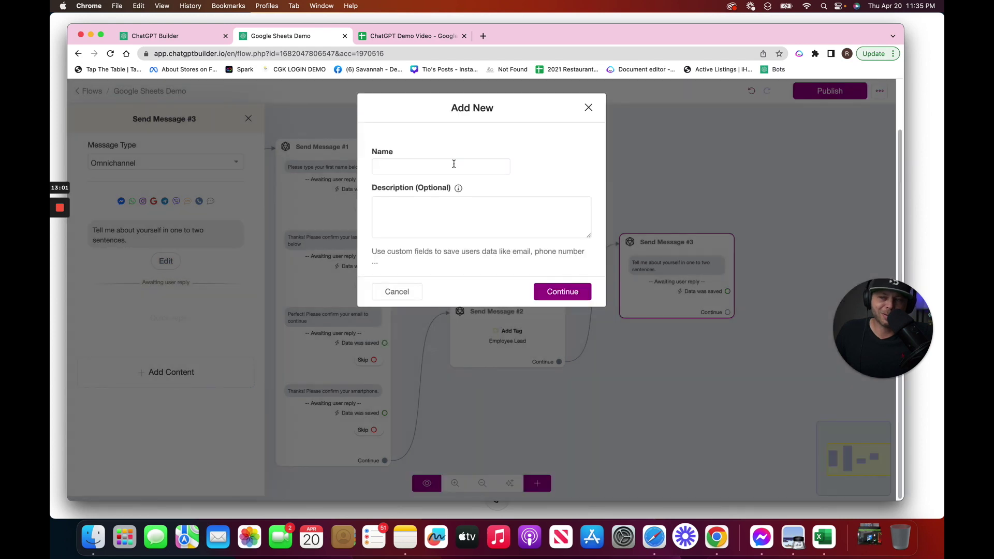
pyautogui.click(454, 164)
pyautogui.write('Question 1')
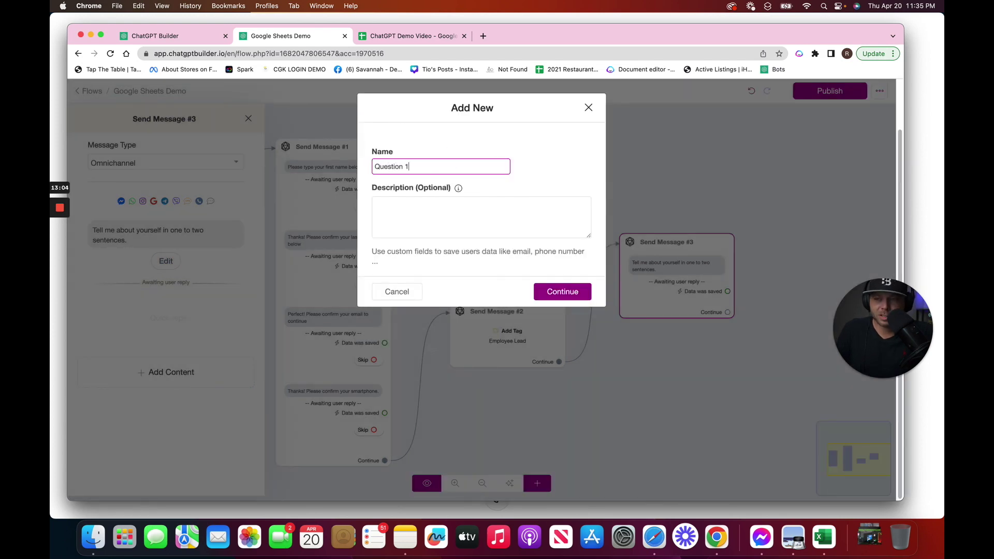
pyautogui.click(436, 40)
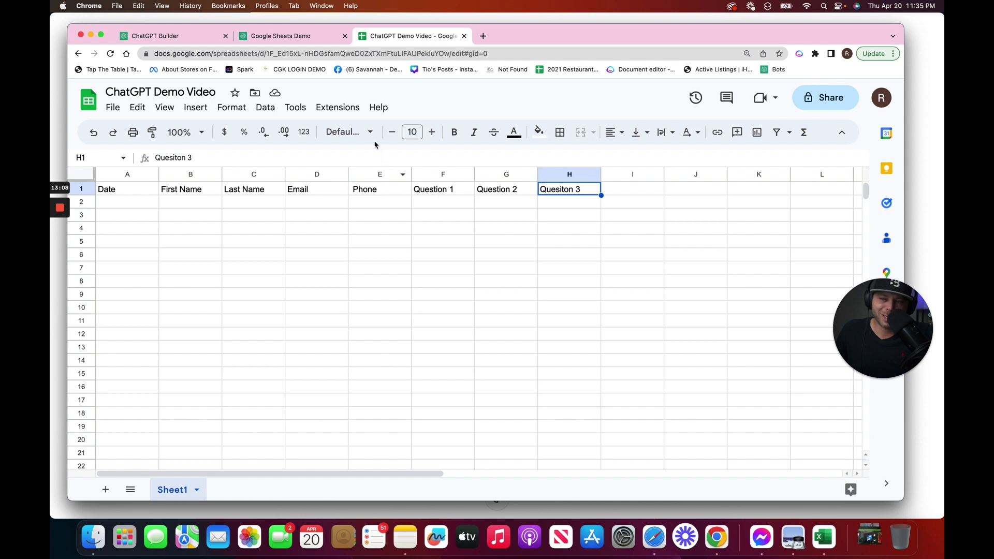
pyautogui.click(283, 36)
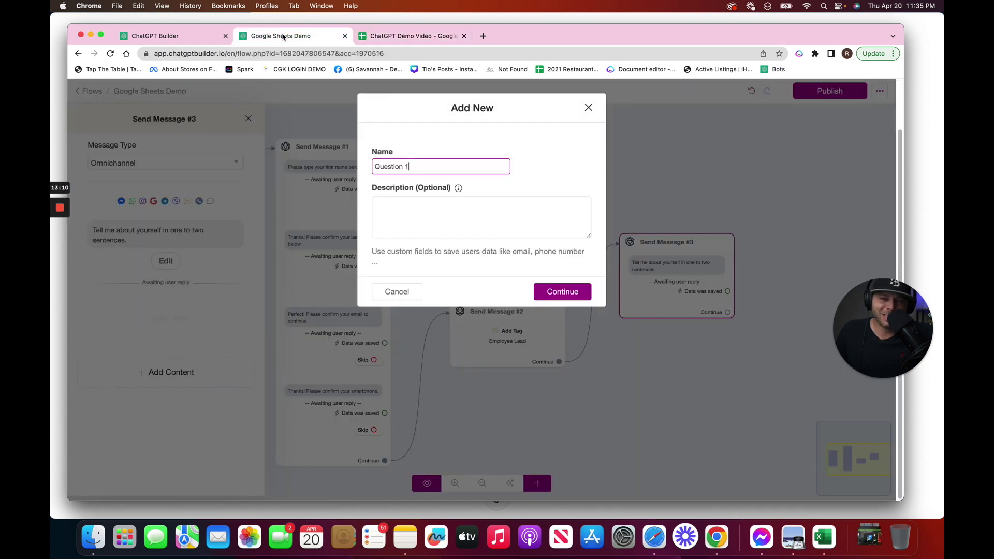
pyautogui.click(568, 293)
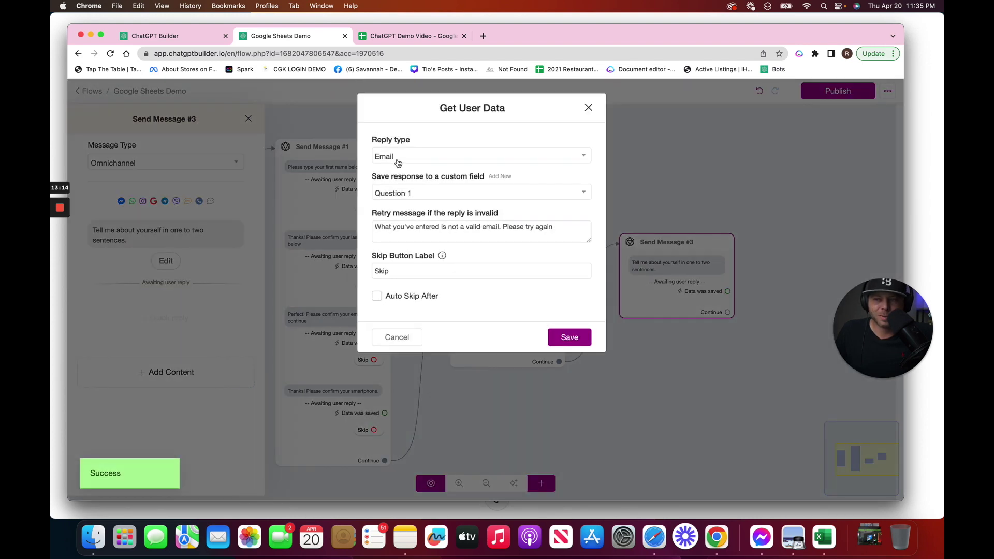
# Set the expected reply to Text, saved to the Question 1 field
pyautogui.click(392, 158)
pyautogui.click(401, 191)
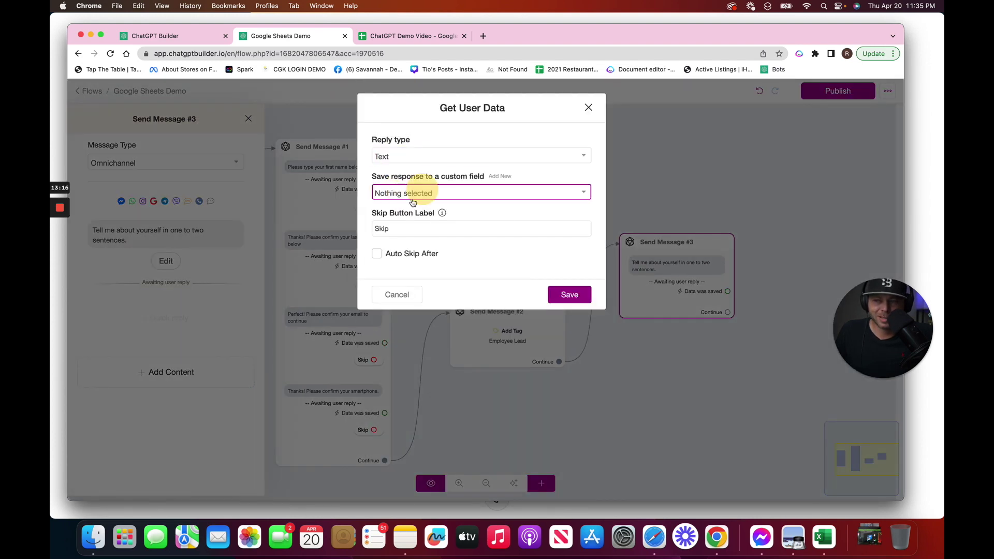
pyautogui.click(419, 193)
pyautogui.write('q')
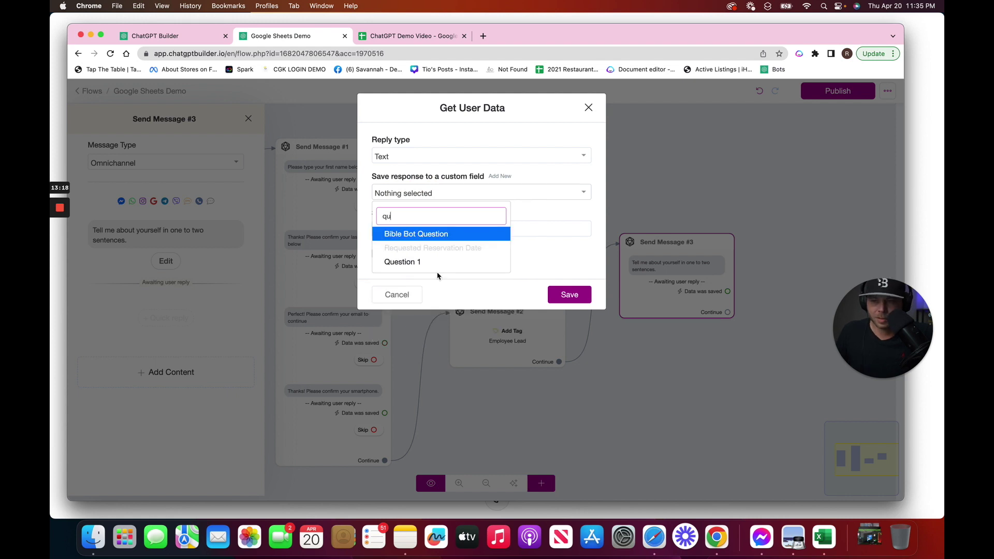
pyautogui.write('u')
pyautogui.click(435, 274)
pyautogui.click(443, 194)
pyautogui.write('que')
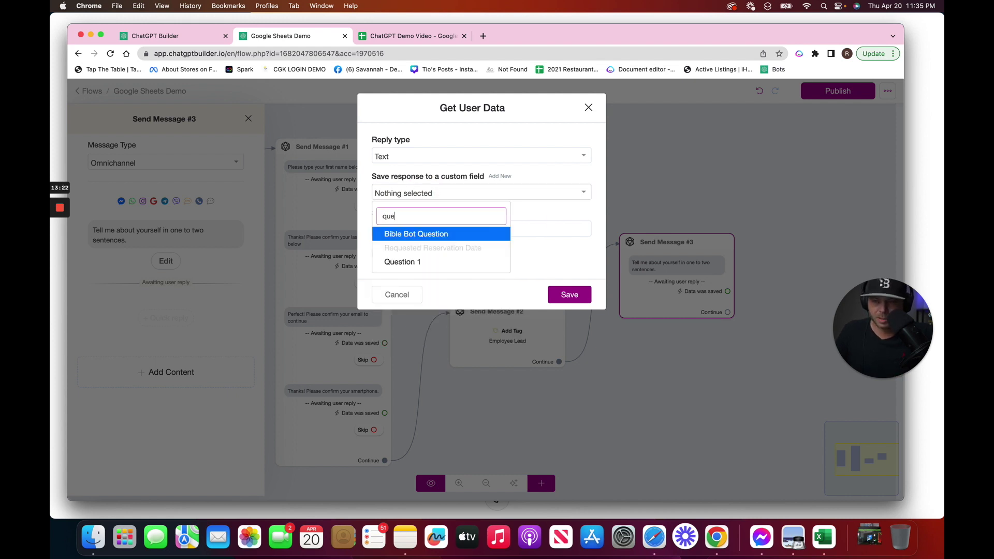
pyautogui.click(433, 263)
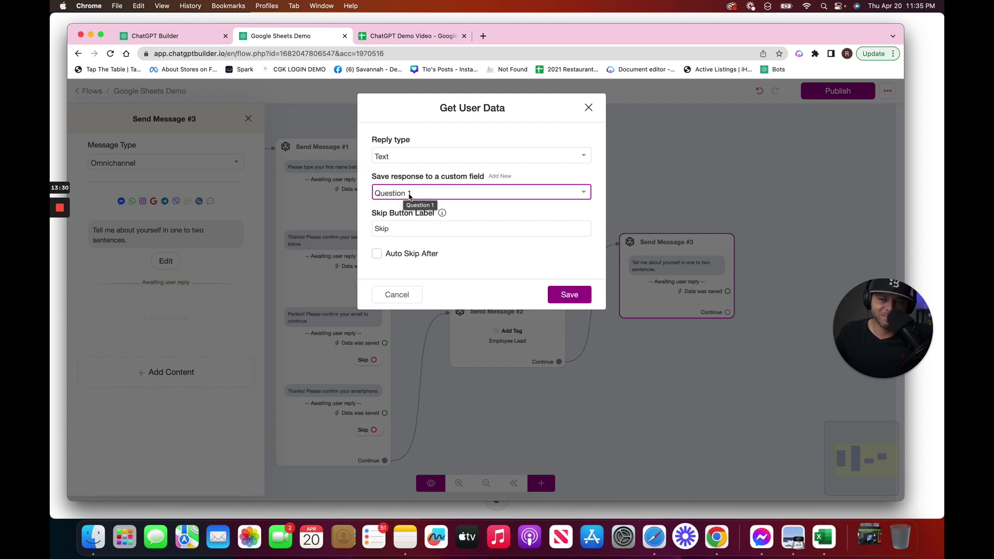
pyautogui.click(573, 299)
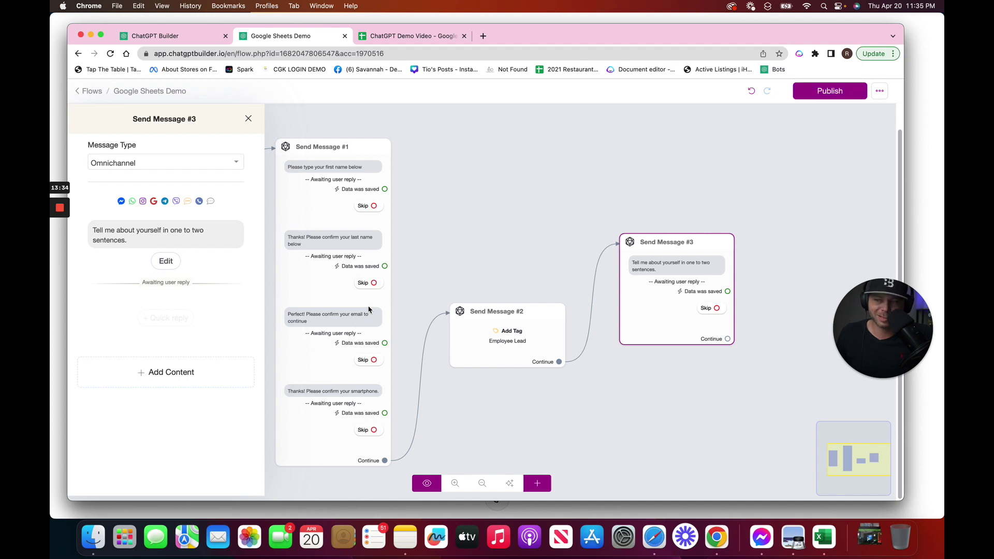
# Add the strengths-and-weaknesses and why-work-for-our-company questions to Send Message #3
pyautogui.click(171, 372)
pyautogui.click(118, 238)
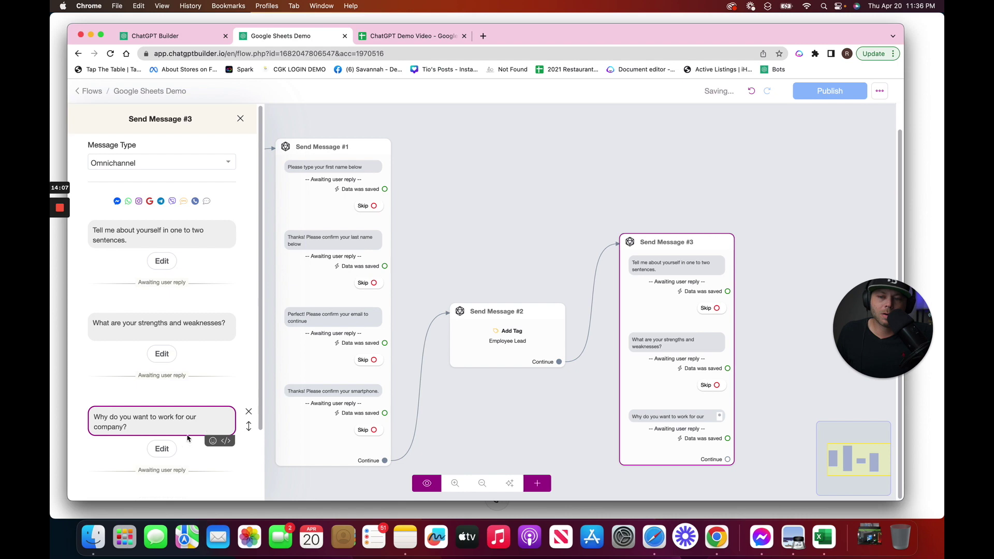
pyautogui.click(182, 446)
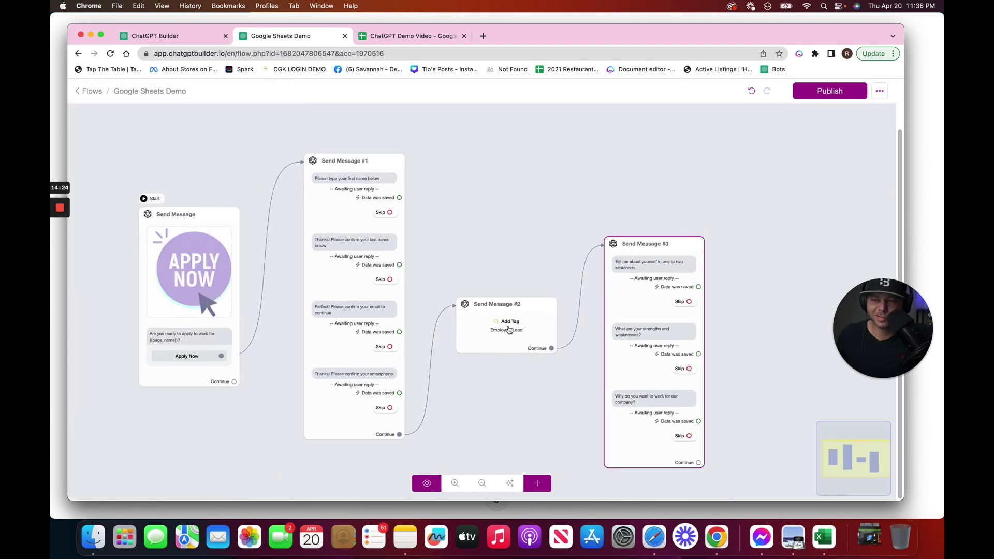
# Move Send Message #3 into place and connect it to a new step
pyautogui.click(497, 313)
pyautogui.moveTo(632, 331); pyautogui.dragTo(595, 299)
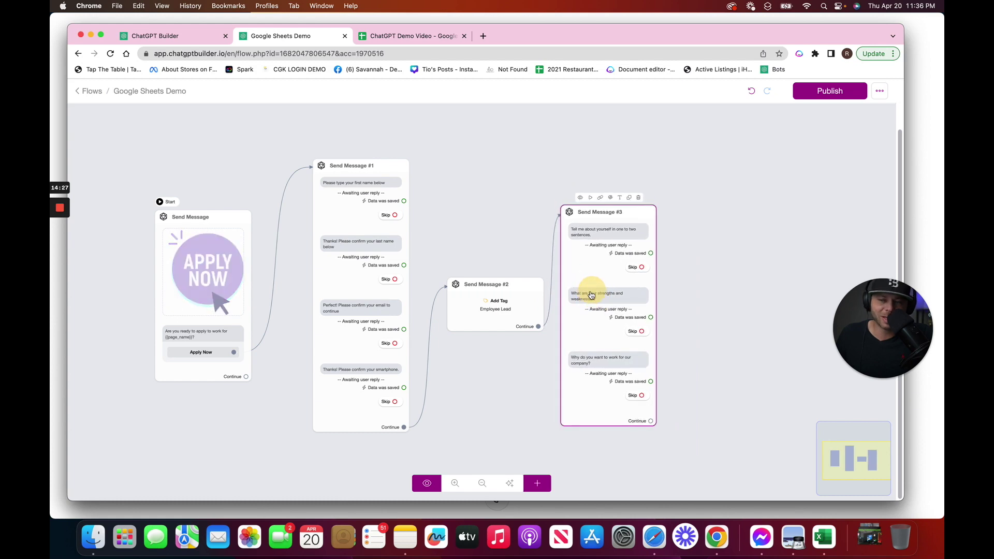
pyautogui.hscroll(3, 686, 262)
pyautogui.click(655, 238)
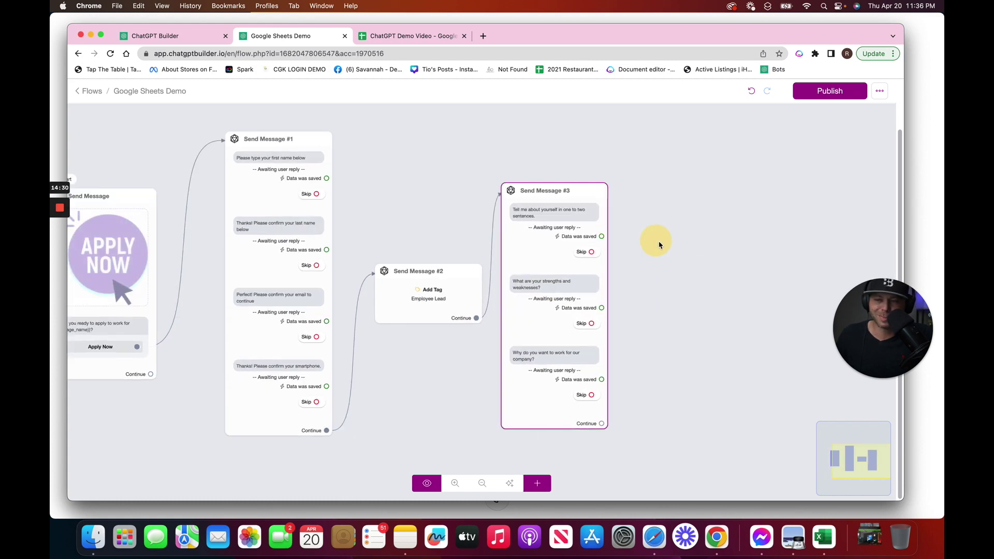
pyautogui.hscroll(-3, 678, 251)
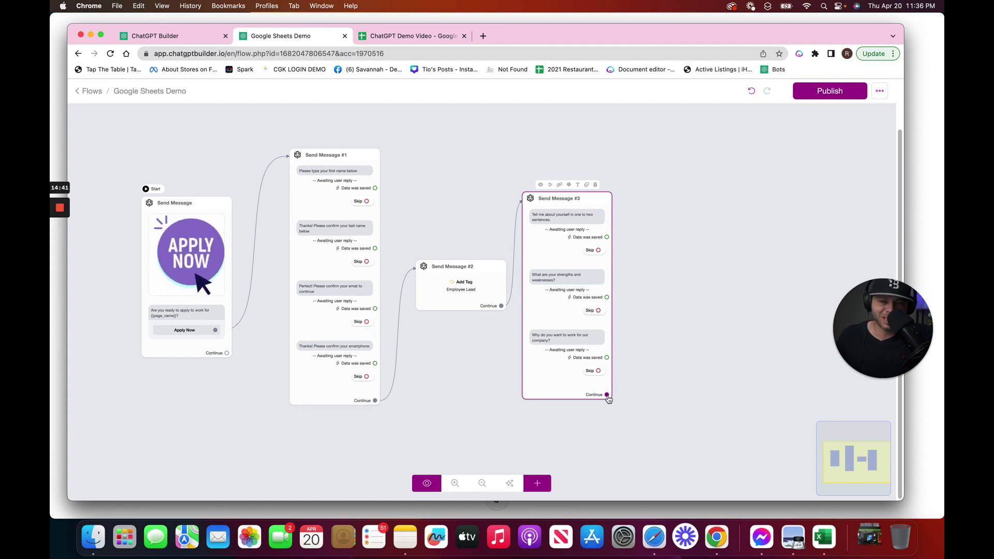
pyautogui.moveTo(607, 395); pyautogui.dragTo(685, 276)
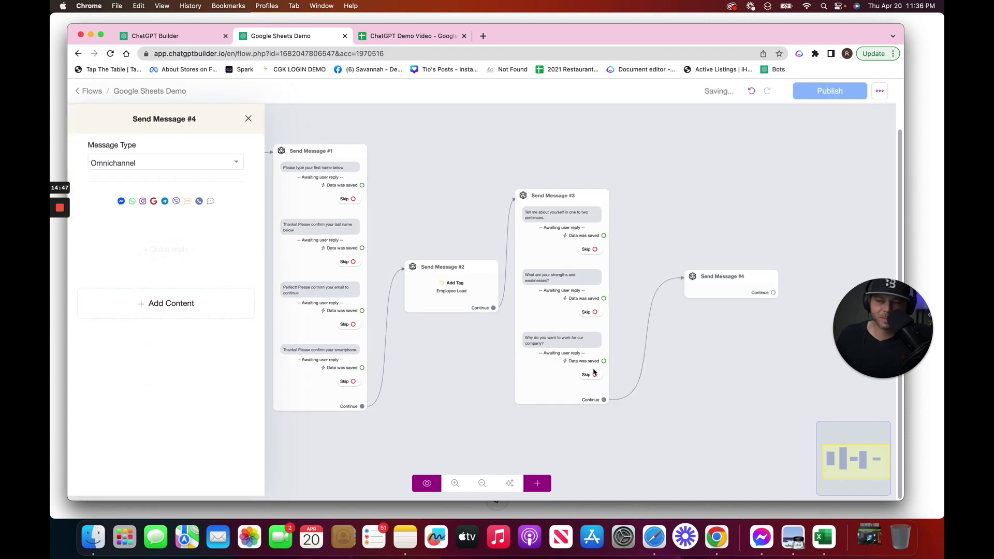
# Add a Google Sheets action to the new Send Message #4
pyautogui.click(164, 306)
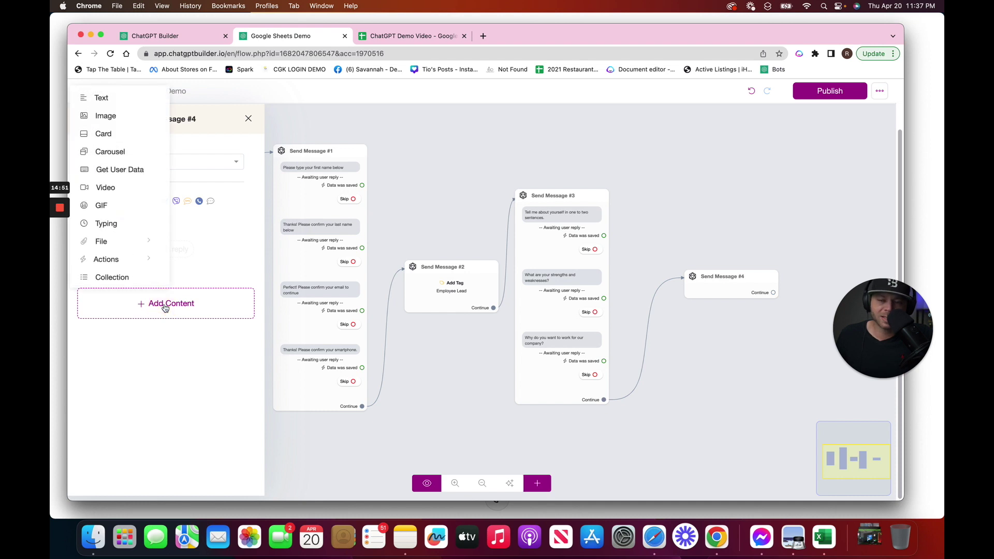
pyautogui.click(144, 264)
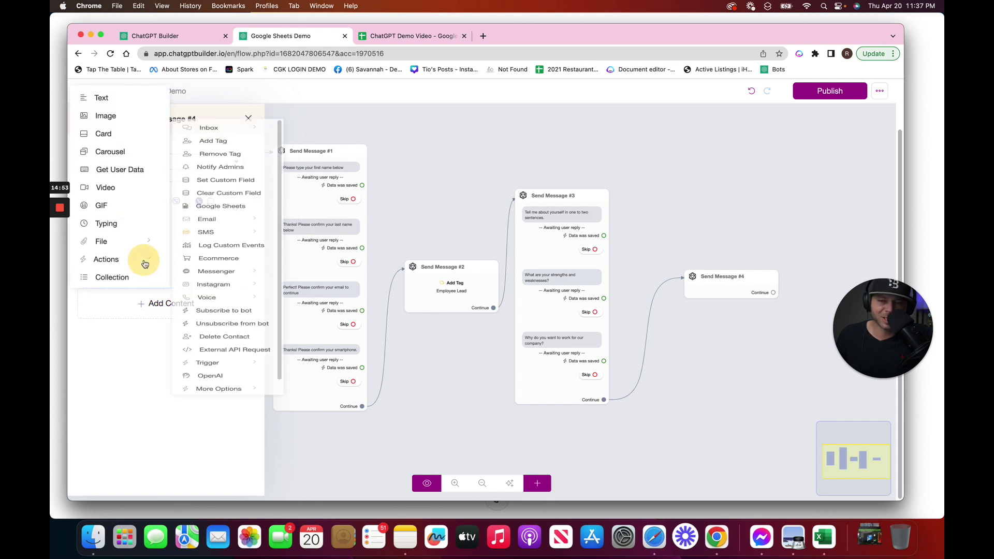
pyautogui.scroll(-1, 243, 429)
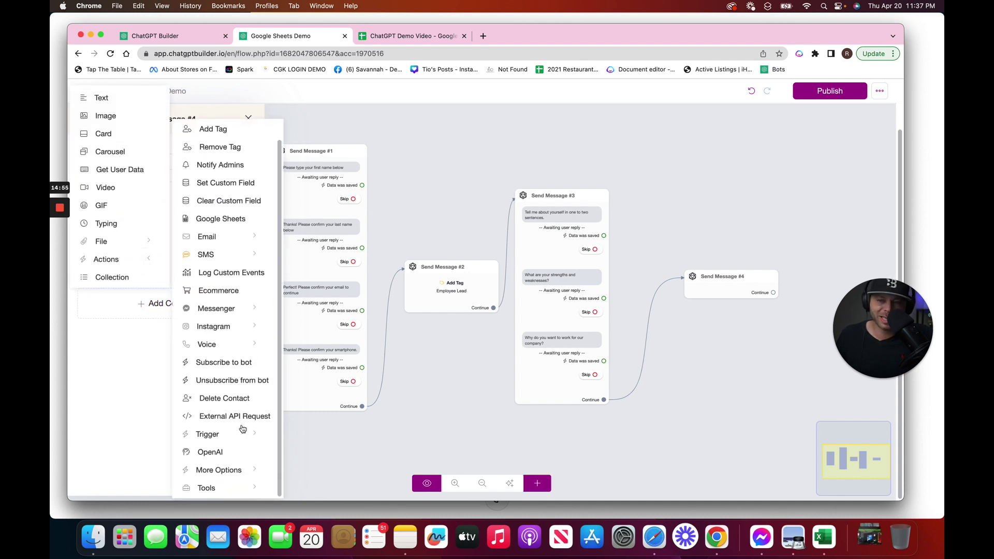
pyautogui.scroll(1, 228, 219)
pyautogui.click(228, 218)
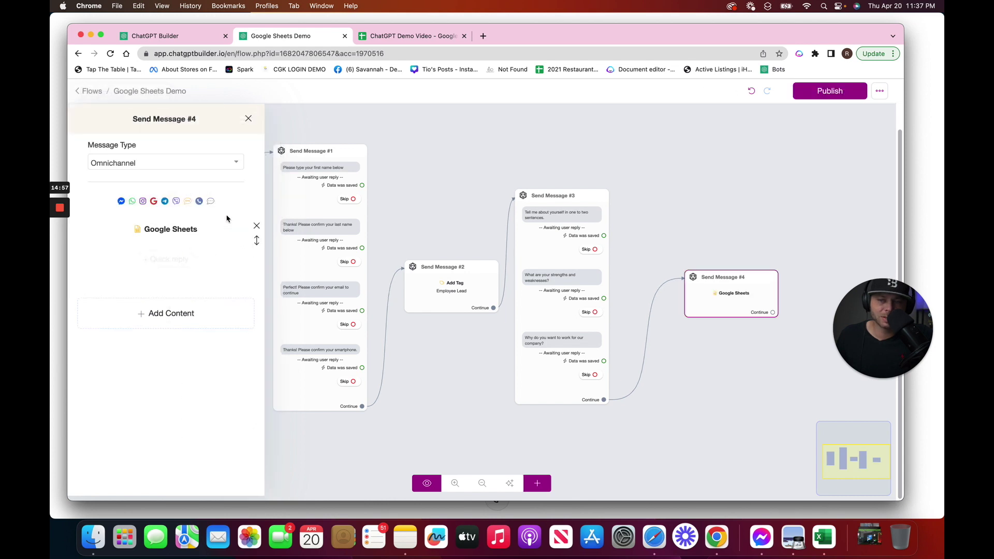
# Point the Google Sheets action at the ChatGPT Demo Video spreadsheet, worksheet Sheet1
pyautogui.click(197, 234)
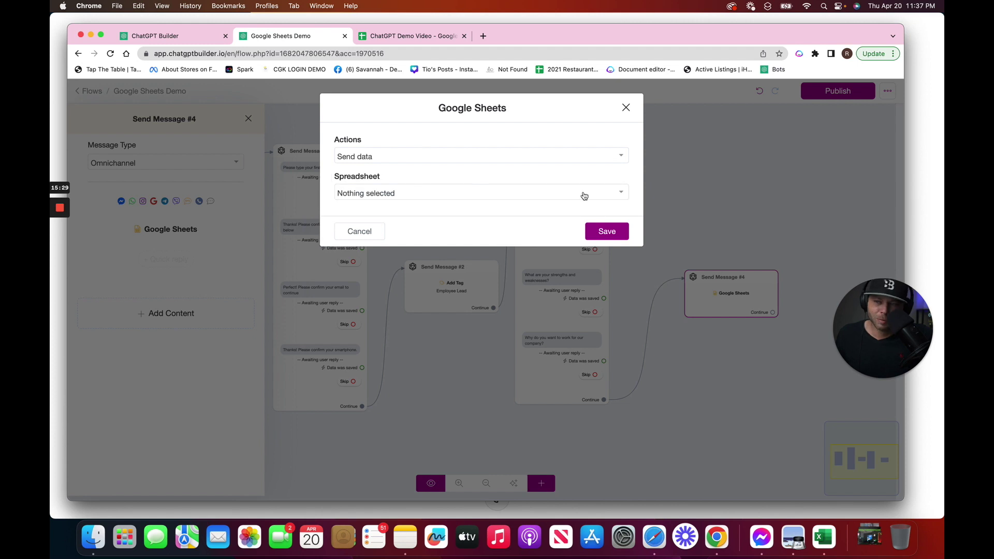
pyautogui.click(581, 195)
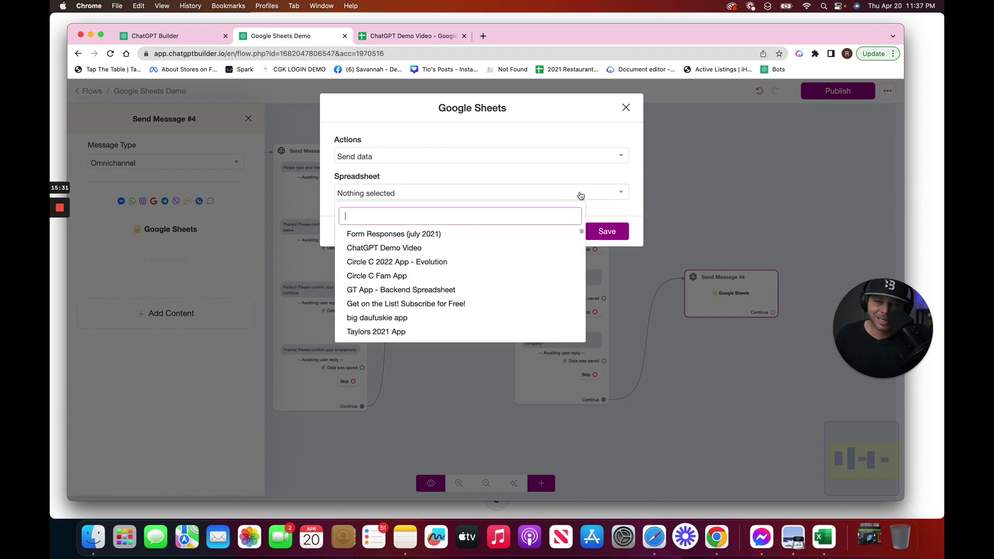
pyautogui.click(414, 249)
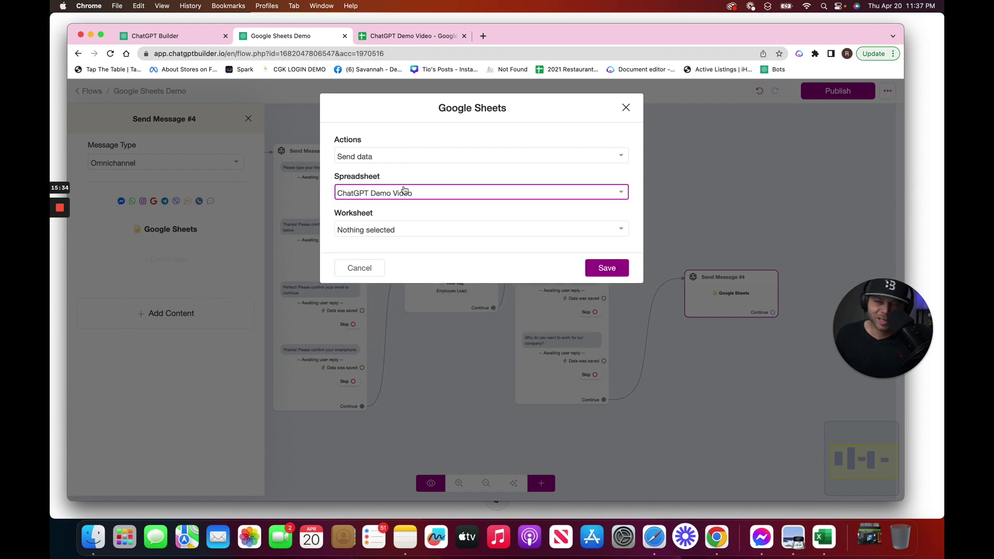
pyautogui.click(409, 34)
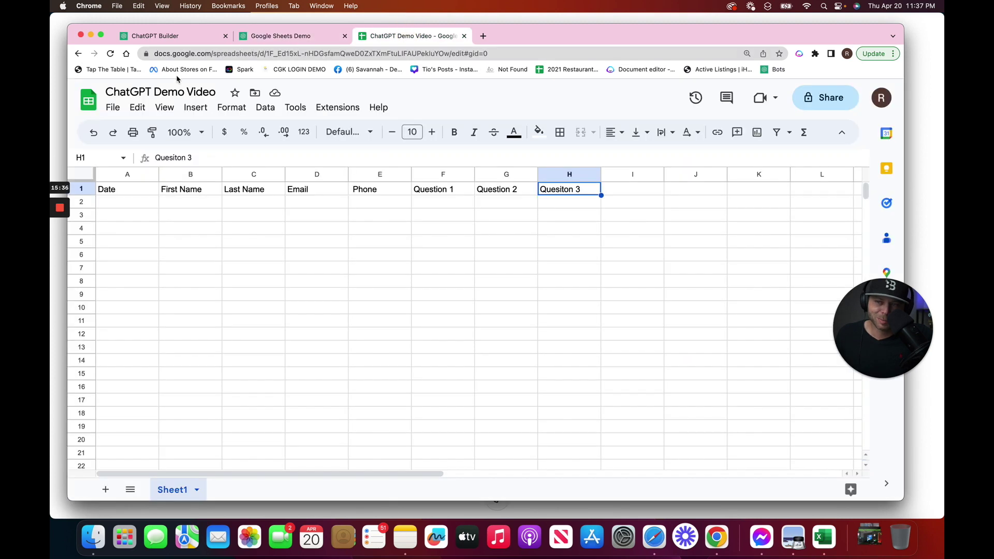
pyautogui.click(317, 37)
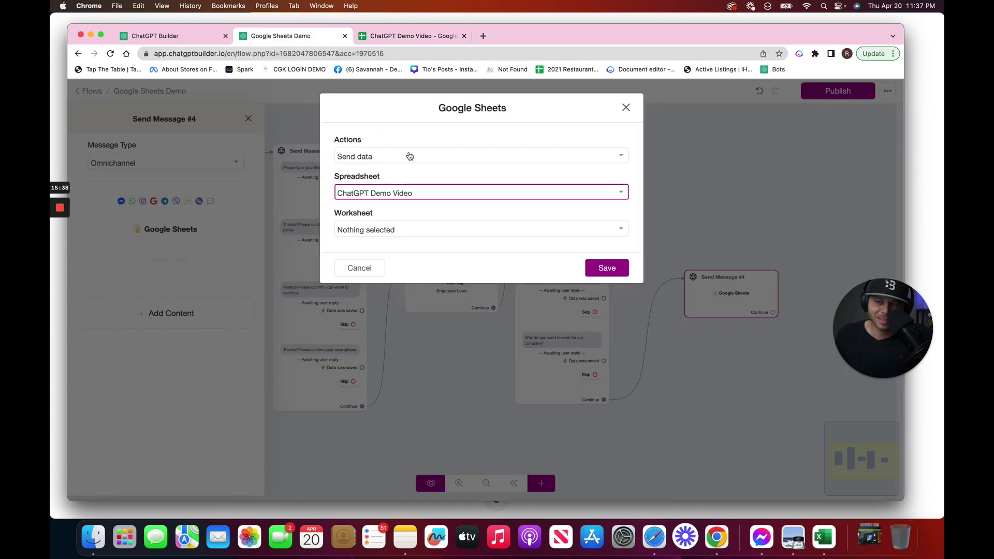
pyautogui.click(411, 233)
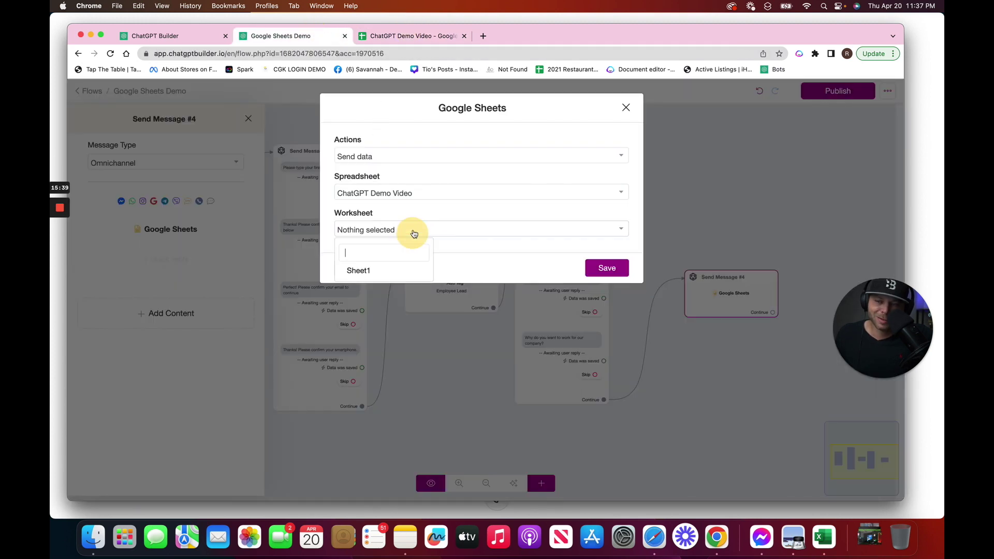
pyautogui.click(387, 270)
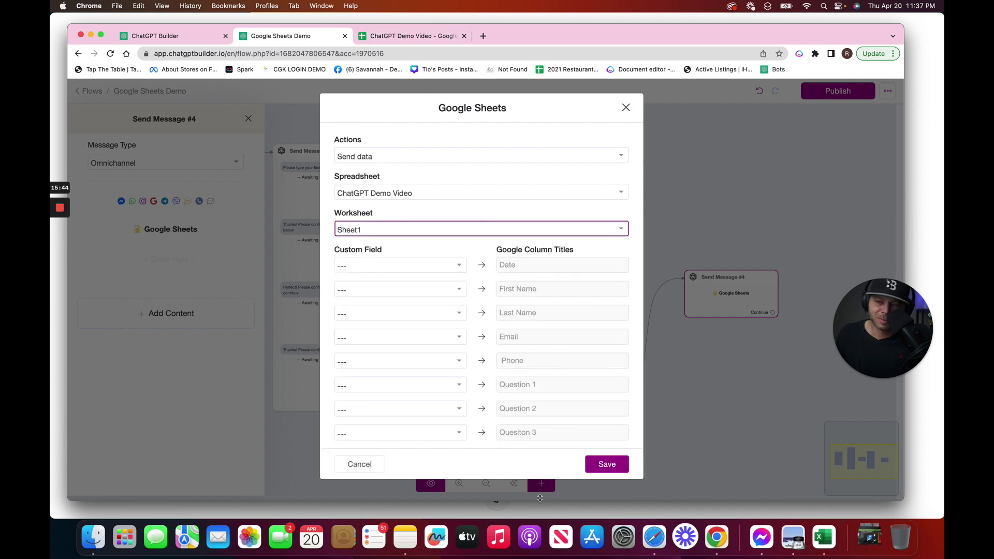
pyautogui.click(398, 42)
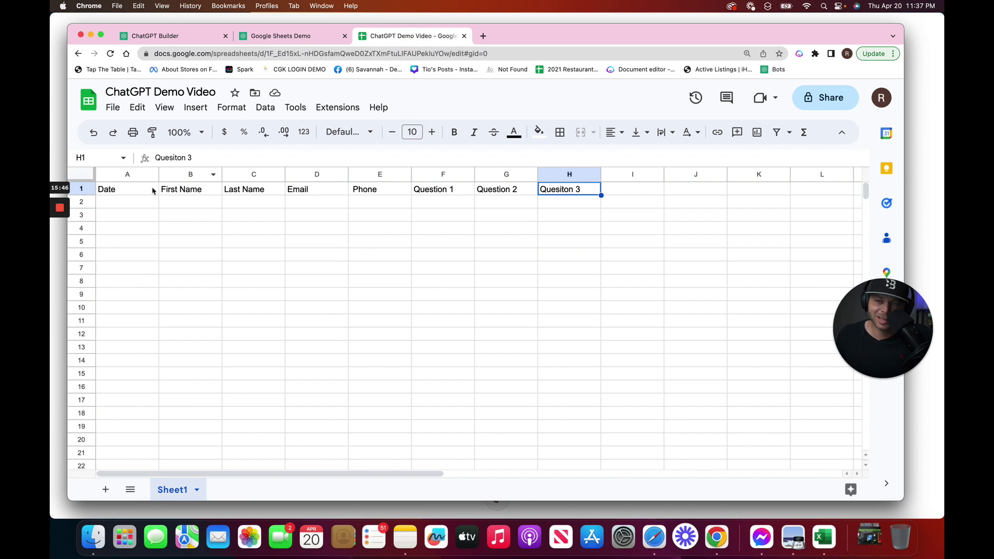
pyautogui.click(306, 36)
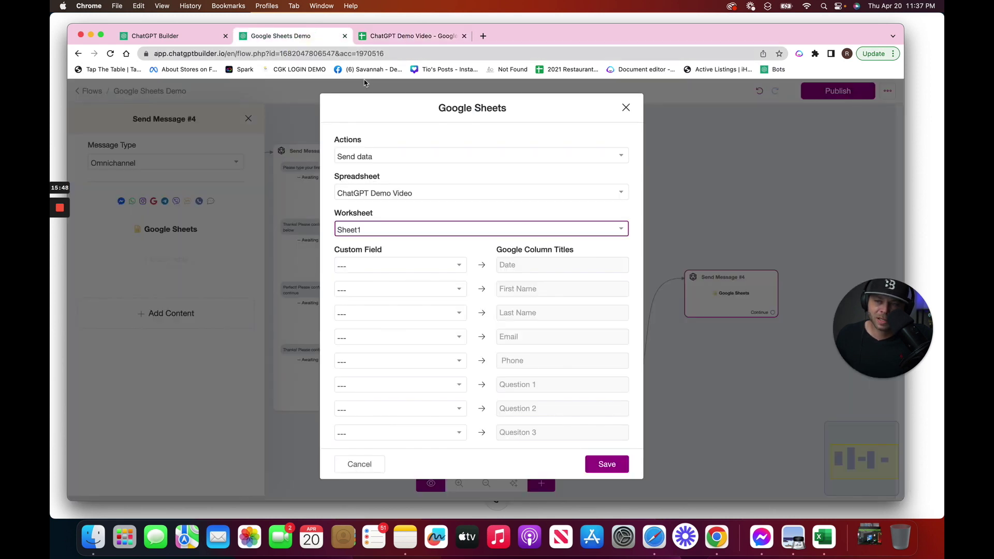
# Map Last Interaction, First Name, Last Name and Question 3 to their sheet columns and save
pyautogui.click(414, 271)
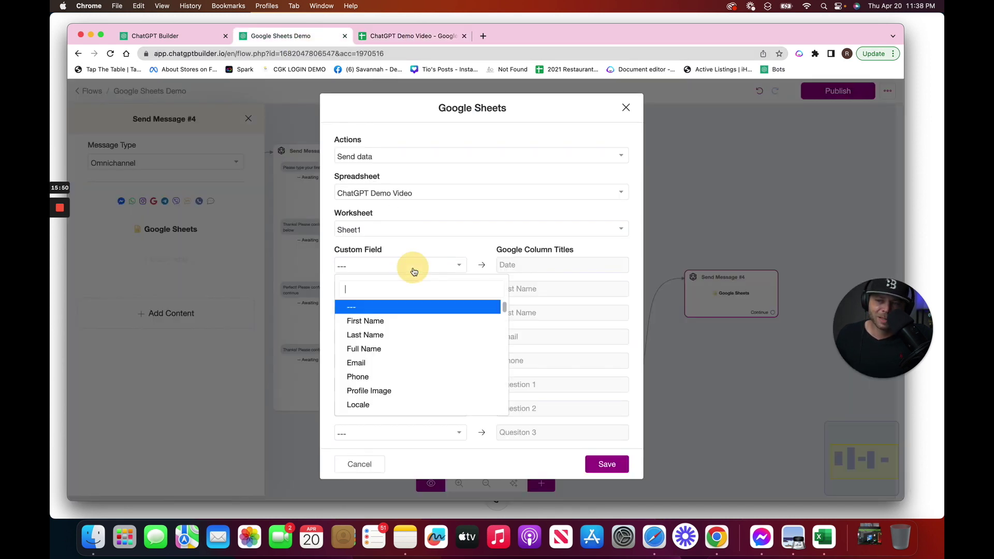
pyautogui.write('las')
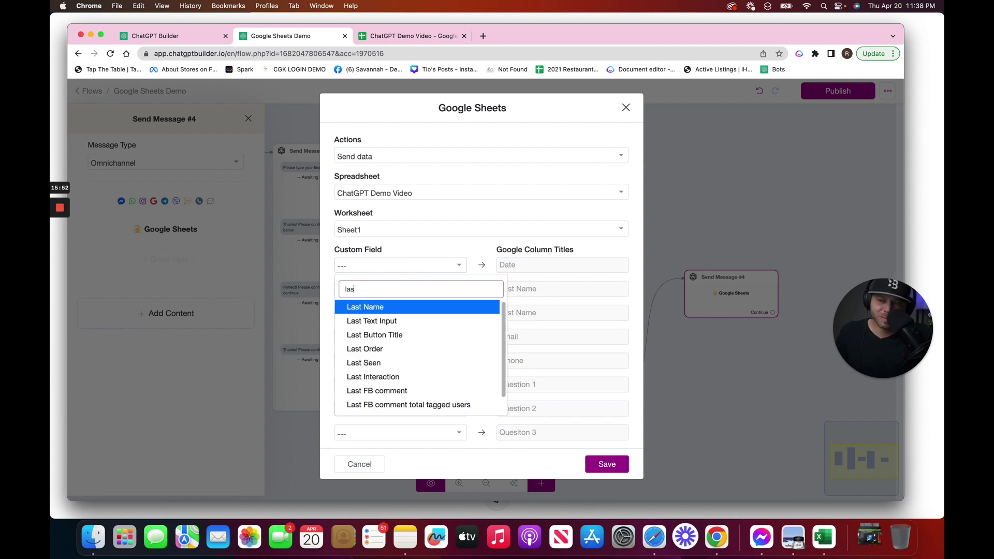
pyautogui.click(412, 377)
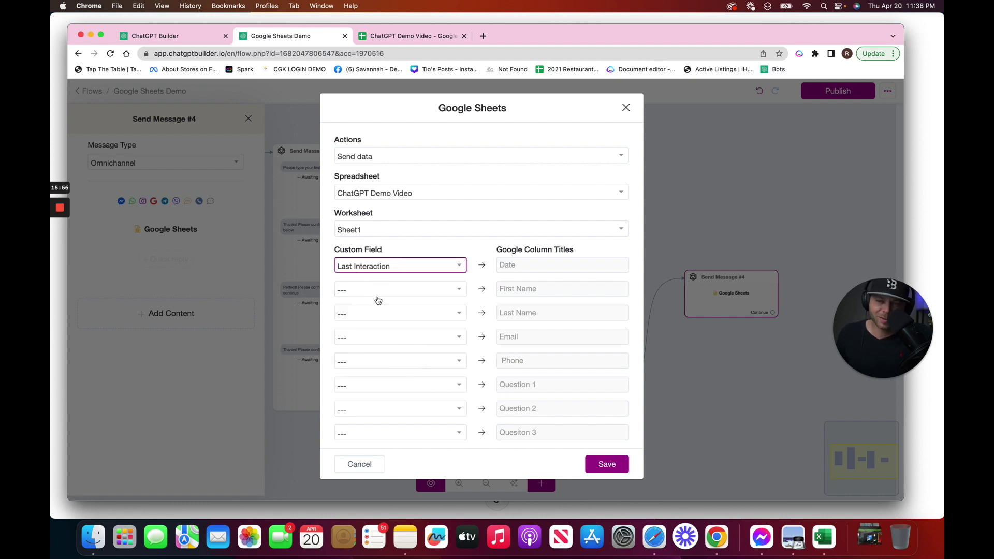
pyautogui.click(378, 297)
pyautogui.click(379, 342)
pyautogui.click(377, 320)
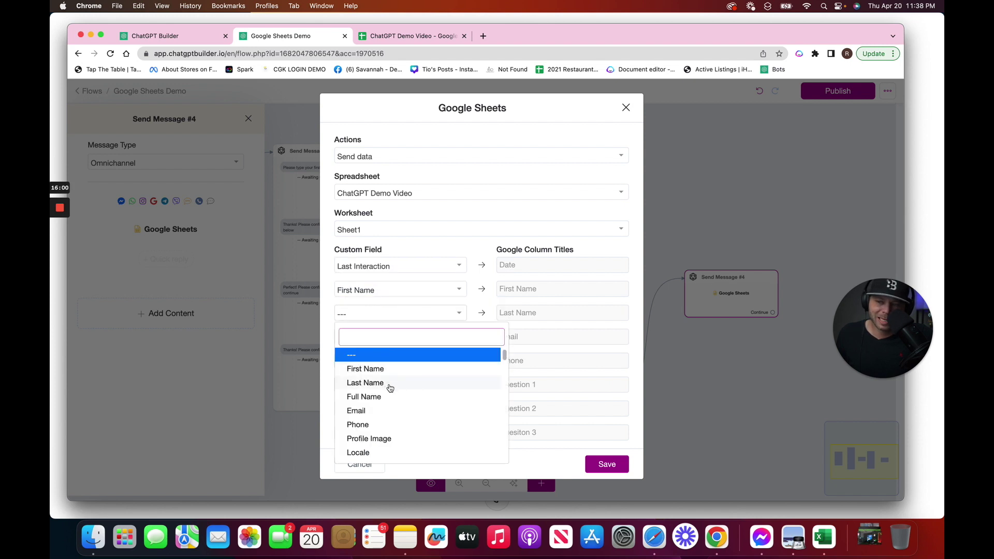
pyautogui.click(387, 382)
pyautogui.click(368, 342)
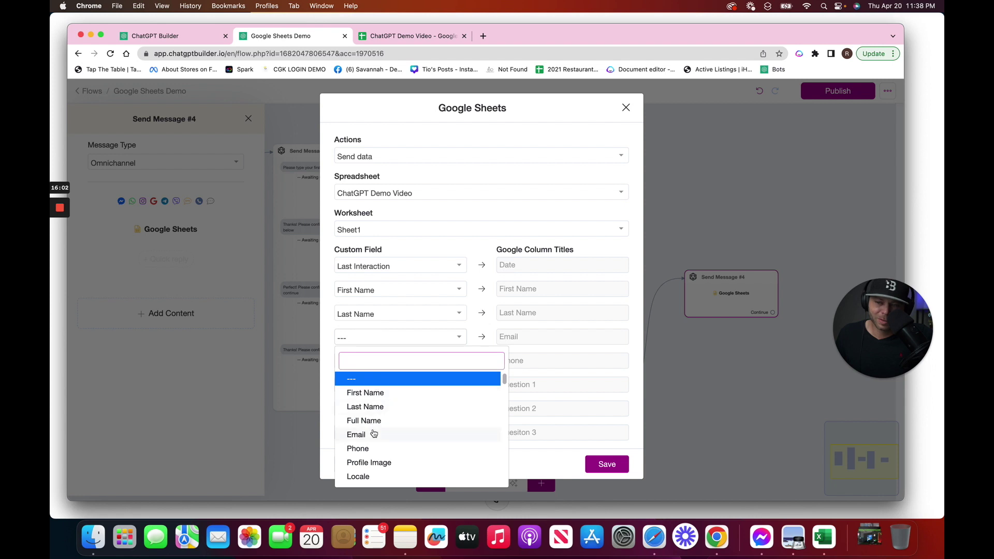
pyautogui.scroll(-5, 432, 374)
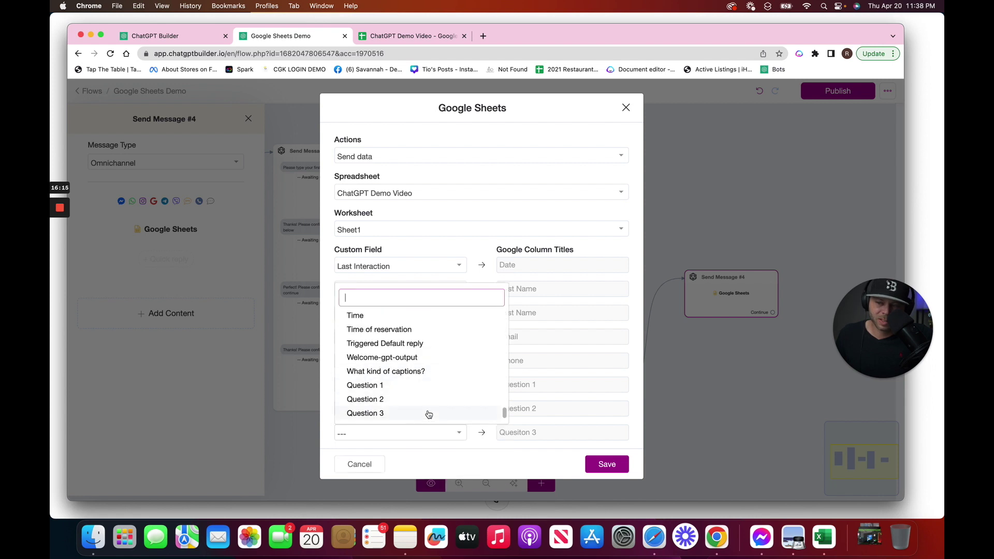
pyautogui.click(426, 414)
pyautogui.click(590, 463)
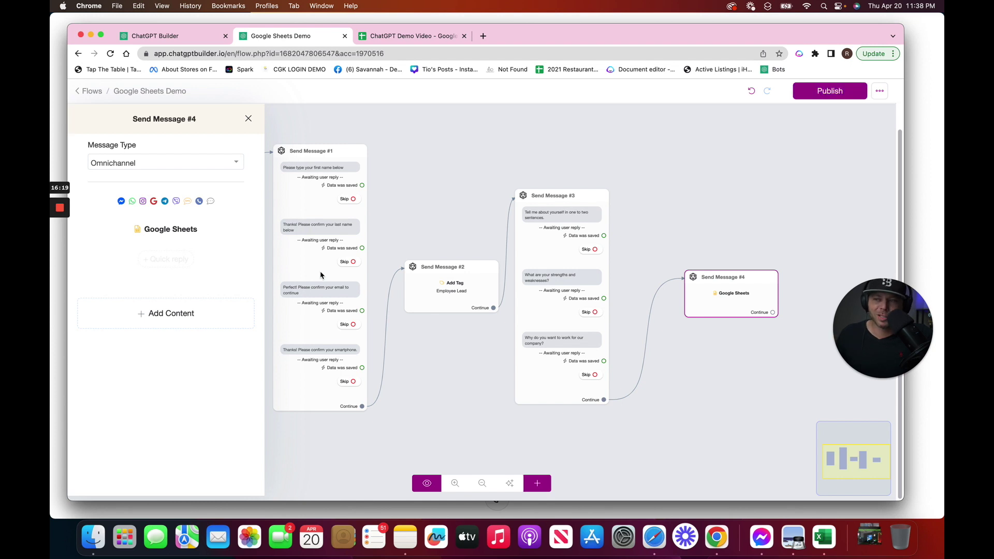
# Add Send Message #5 after the Google Sheets step with a Notify Admins action
pyautogui.click(726, 182)
pyautogui.moveTo(736, 303); pyautogui.dragTo(659, 332)
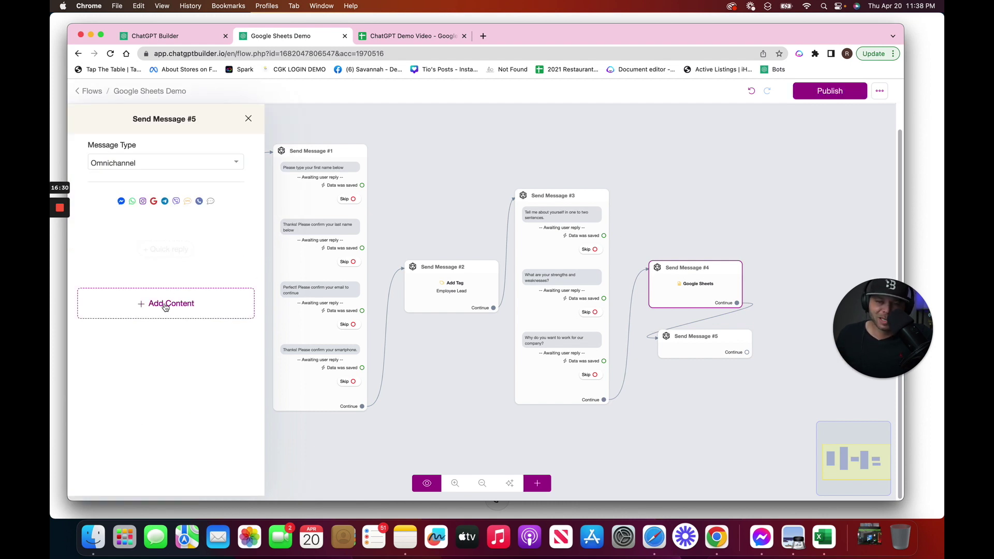
pyautogui.click(167, 307)
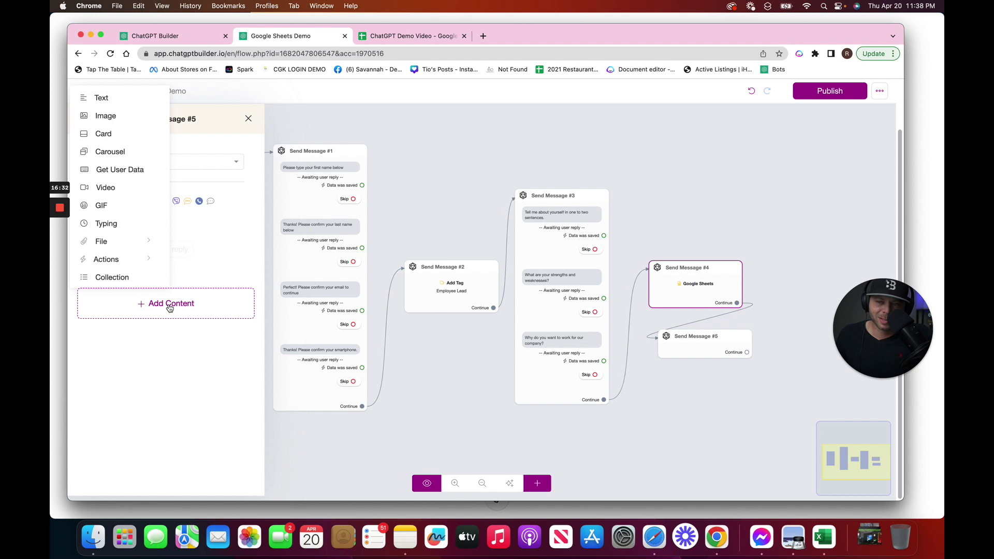
pyautogui.click(133, 260)
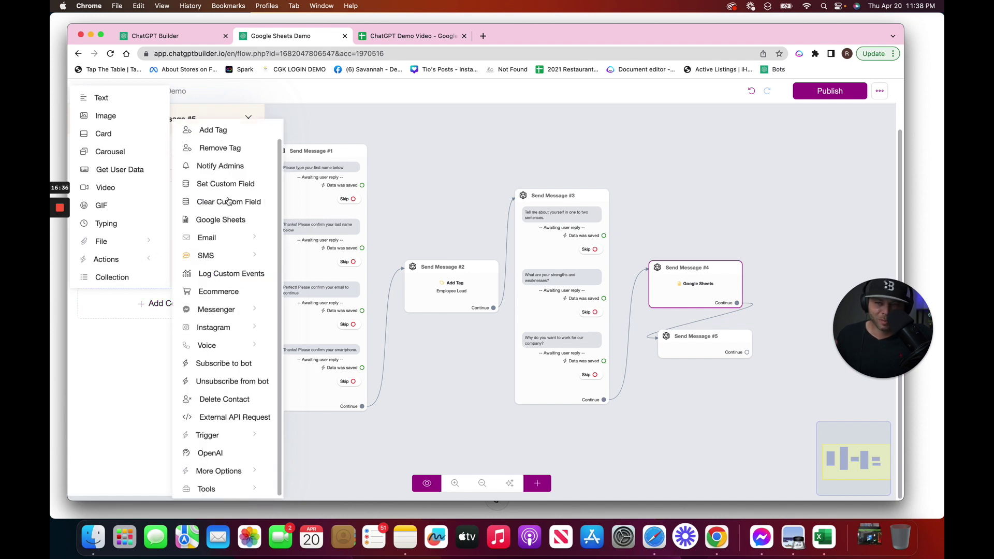
pyautogui.click(234, 166)
# Choose the team member as notification recipient and delete the default notification text
pyautogui.click(152, 242)
pyautogui.write('rya')
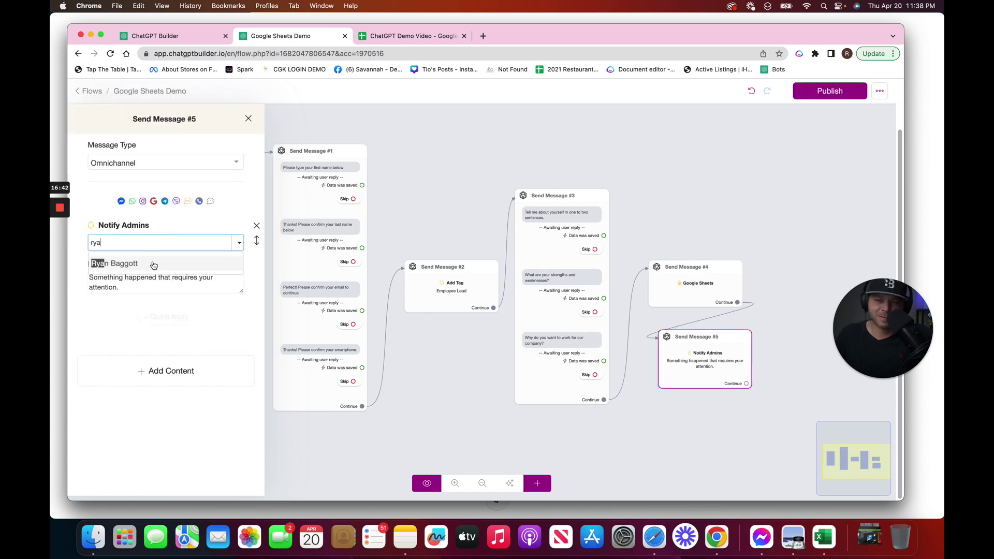
pyautogui.click(154, 266)
pyautogui.tripleClick(138, 290)
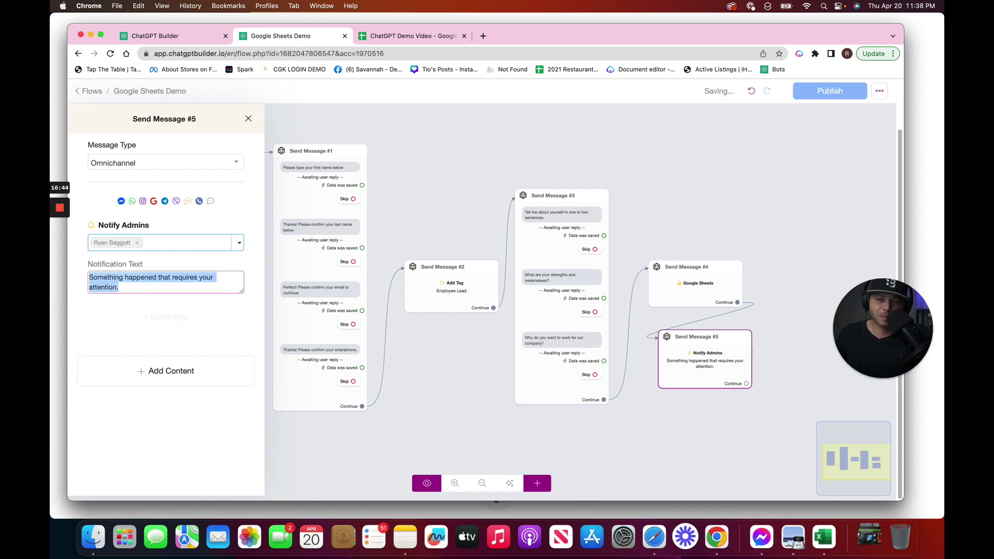
pyautogui.press('BackSpace')
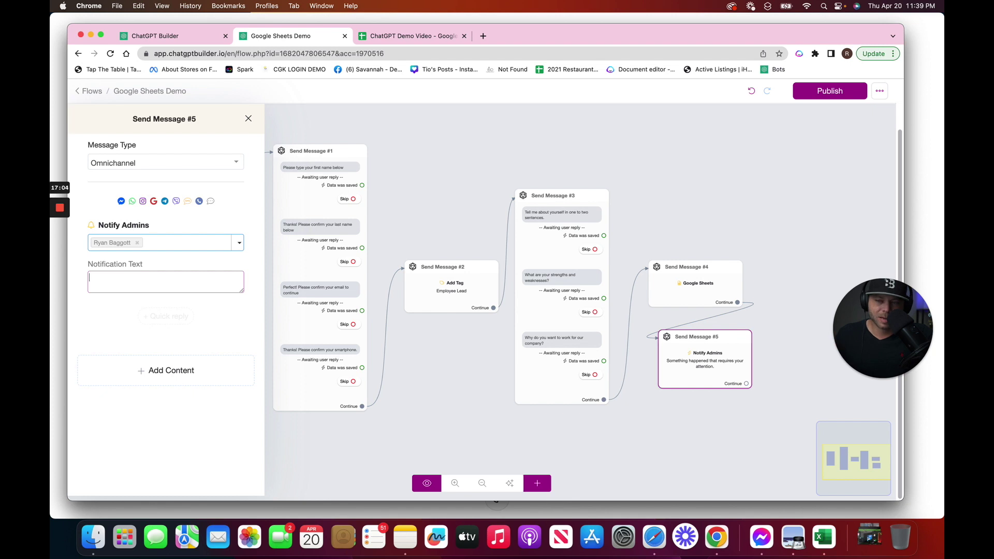
# Write the notification text '{{full_name}} just applied! Go to the inbox: {{inbox_link}}' using variables
pyautogui.click(166, 282)
pyautogui.write('{f')
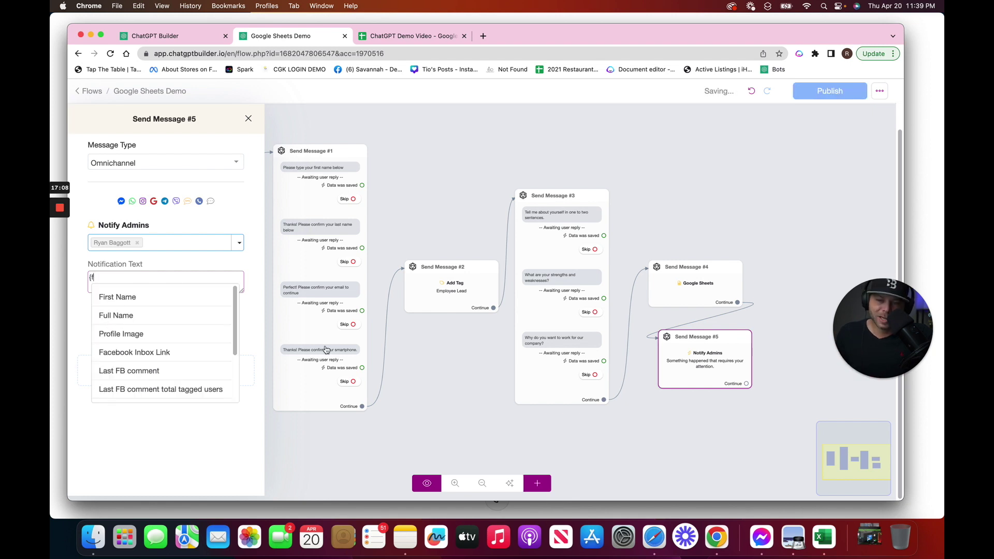
pyautogui.click(166, 315)
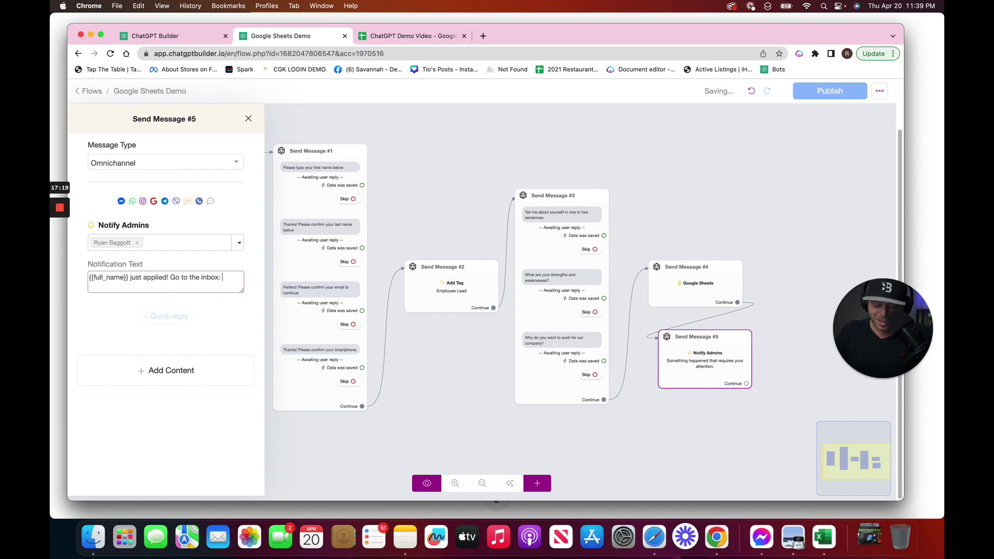
pyautogui.write('{in')
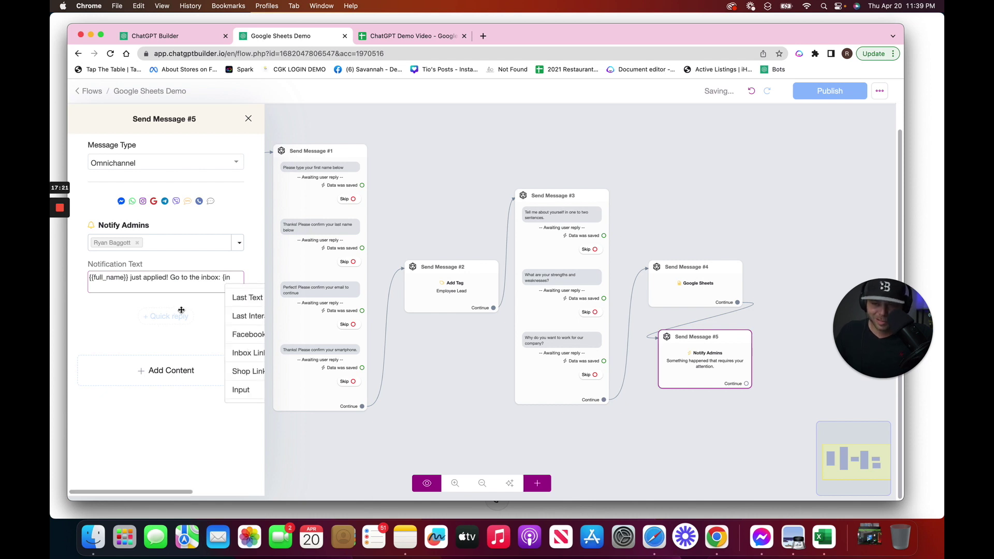
pyautogui.click(248, 352)
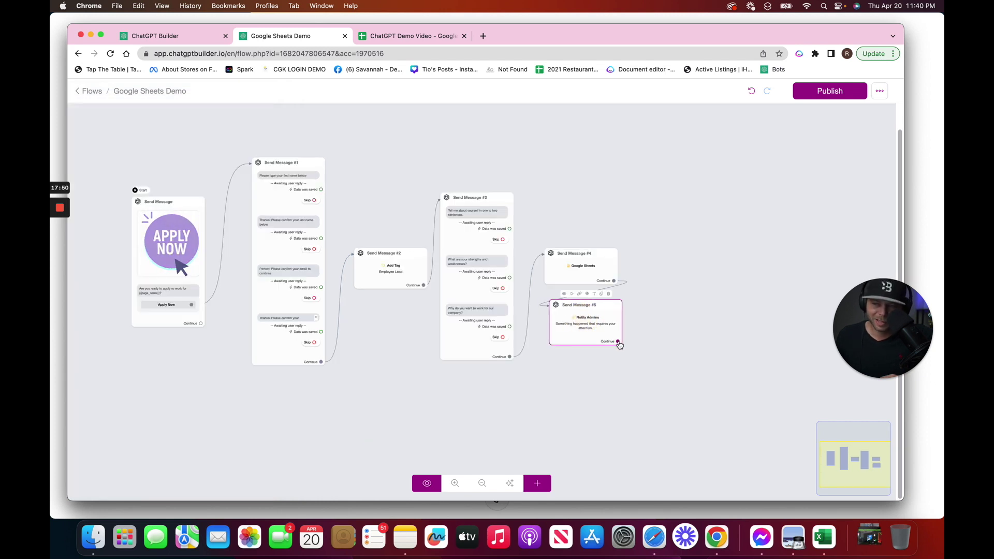
# Create Send Message #6 after the admin notification with a THANK YOU GIF found by searching 'thanks'
pyautogui.moveTo(619, 342); pyautogui.dragTo(647, 285)
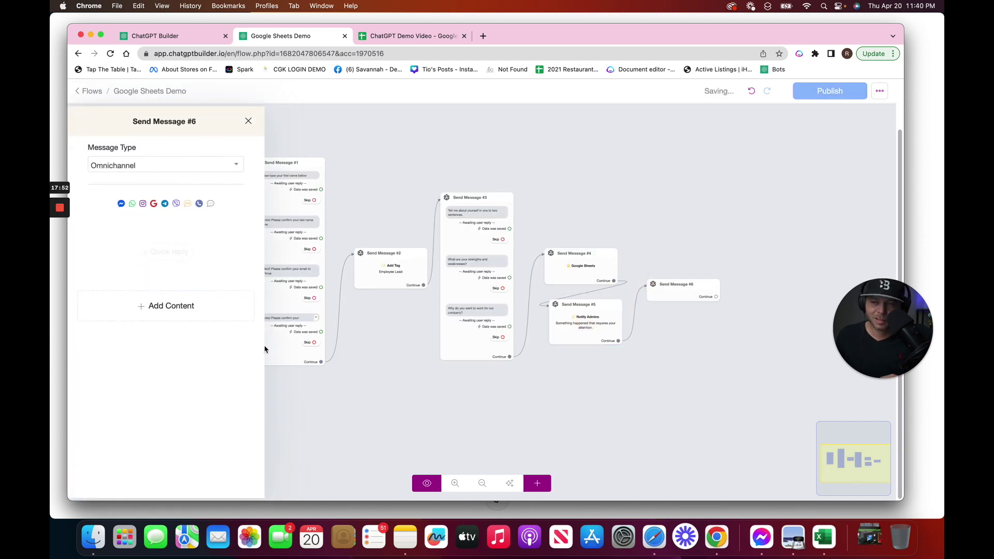
pyautogui.click(179, 305)
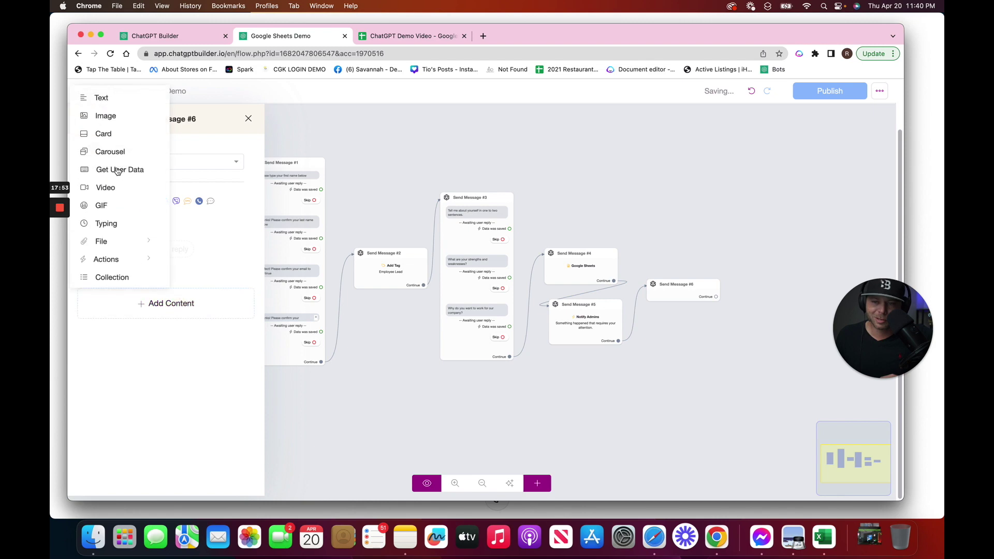
pyautogui.click(116, 206)
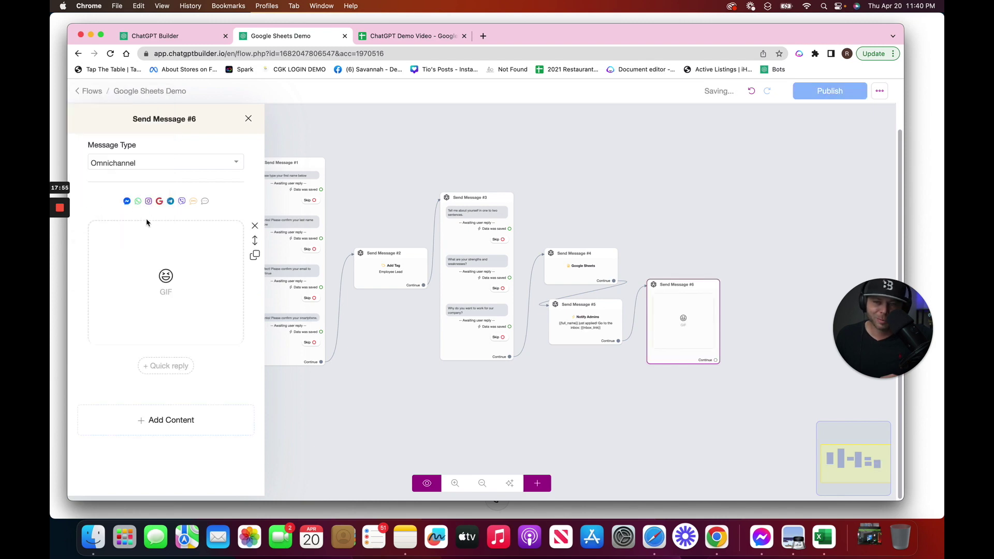
pyautogui.click(211, 249)
pyautogui.click(355, 138)
pyautogui.write('thanks')
pyautogui.click(322, 409)
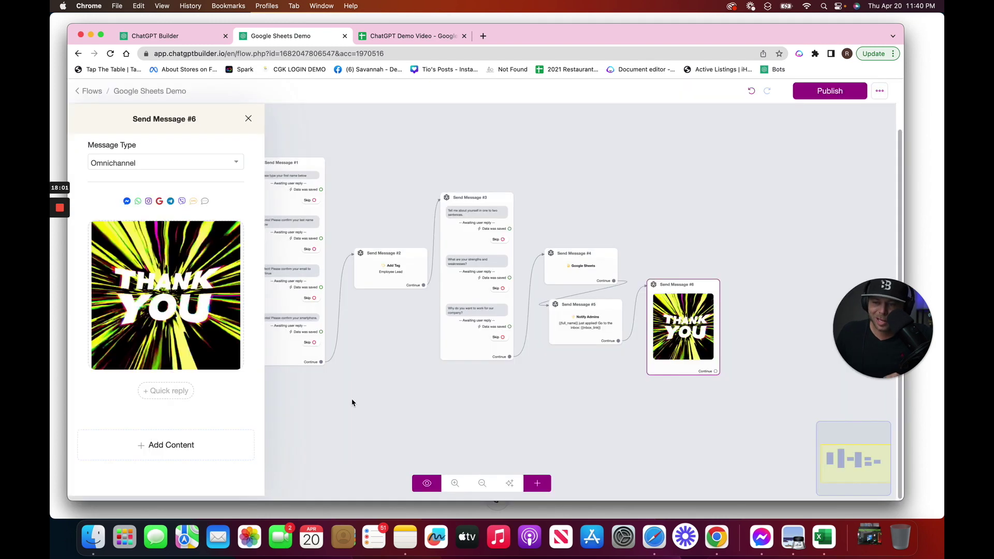
# Add the text "Thanks we'll be in touch if you are a good fit." below the GIF
pyautogui.click(165, 445)
pyautogui.click(119, 237)
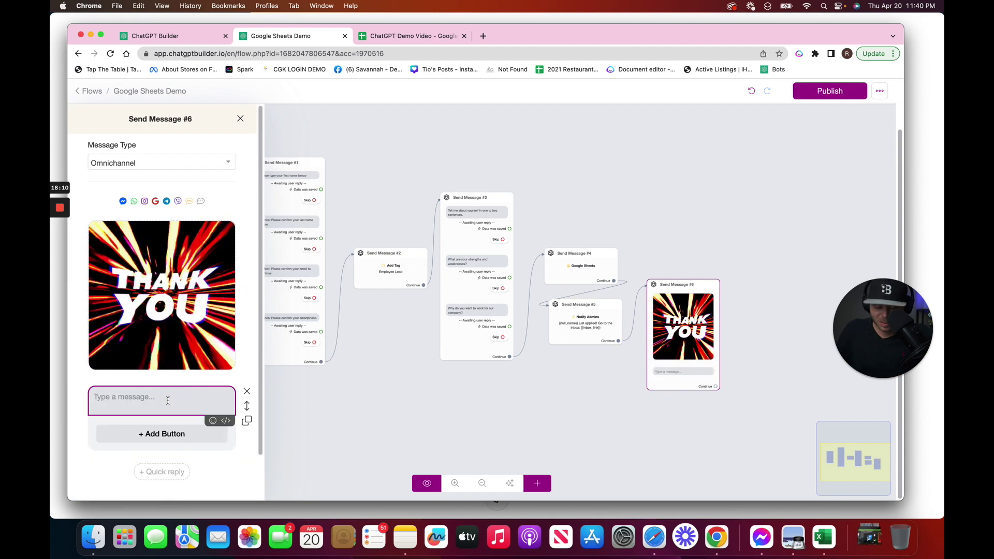
pyautogui.write("Thanks we'll be")
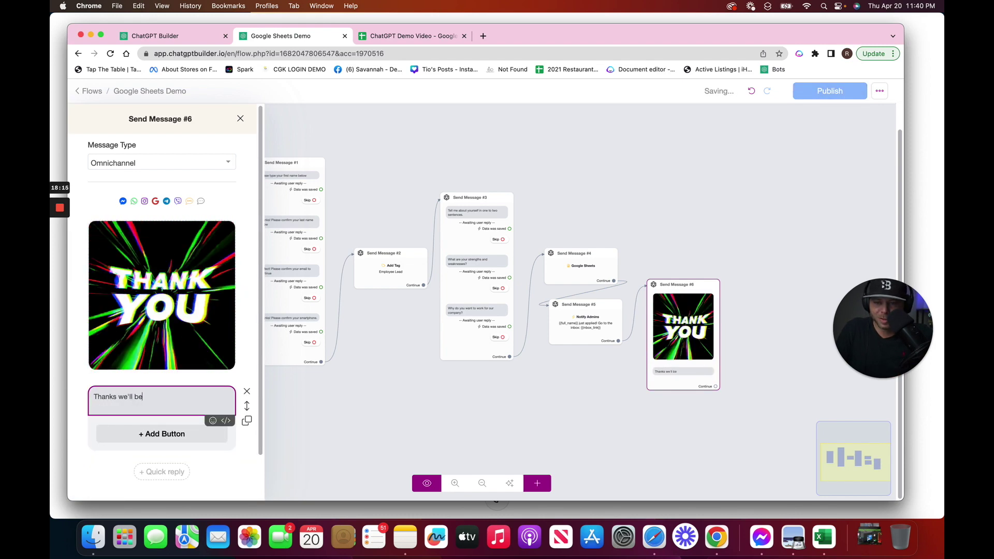
pyautogui.write(' in touch if you are a good fit.')
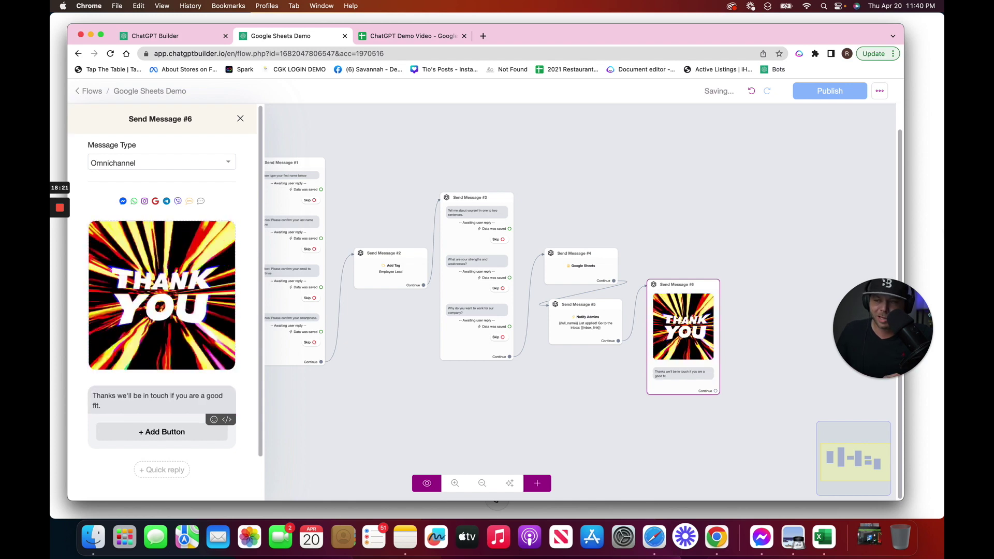
pyautogui.click(682, 167)
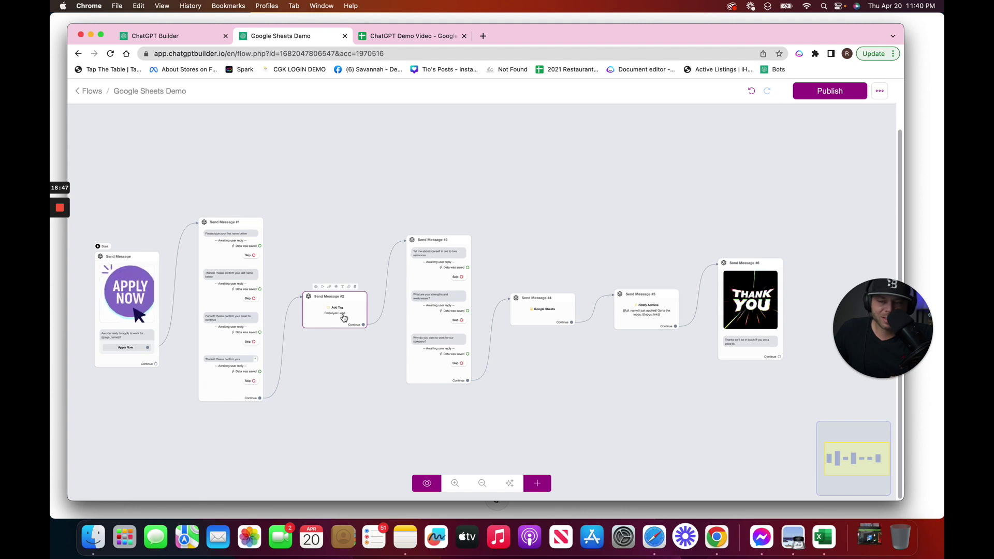
pyautogui.scroll(5, 330, 323)
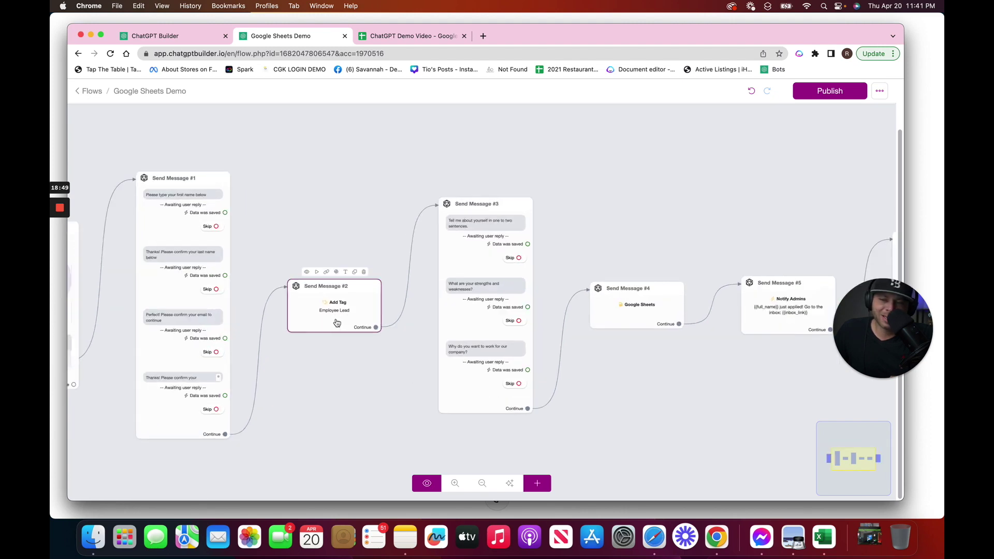
pyautogui.scroll(-6, 332, 319)
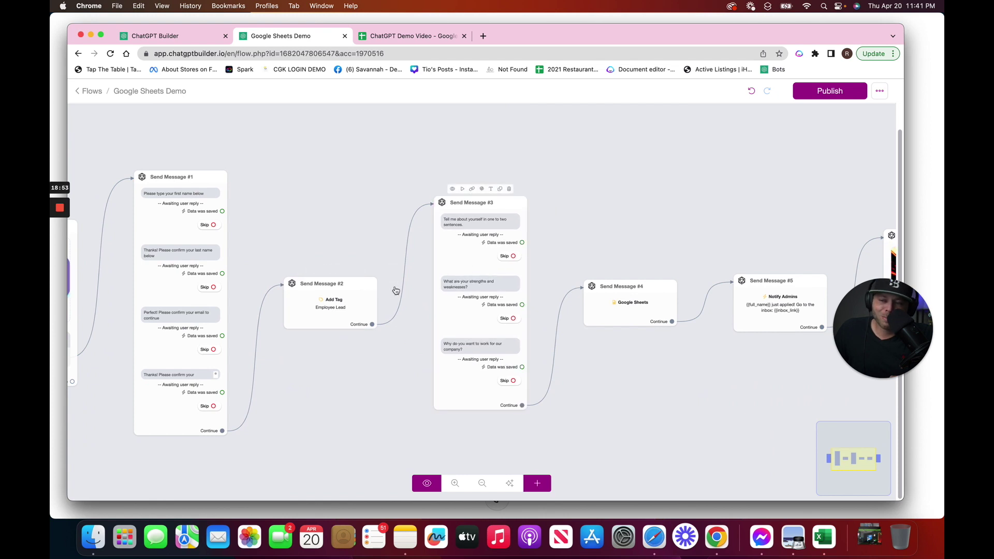
pyautogui.scroll(1, 464, 243)
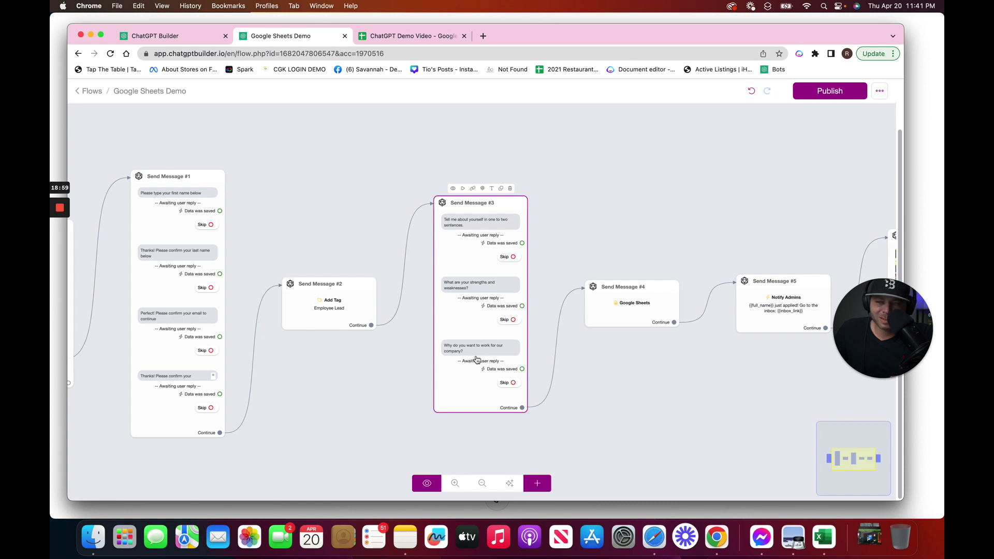
pyautogui.scroll(-2, 485, 359)
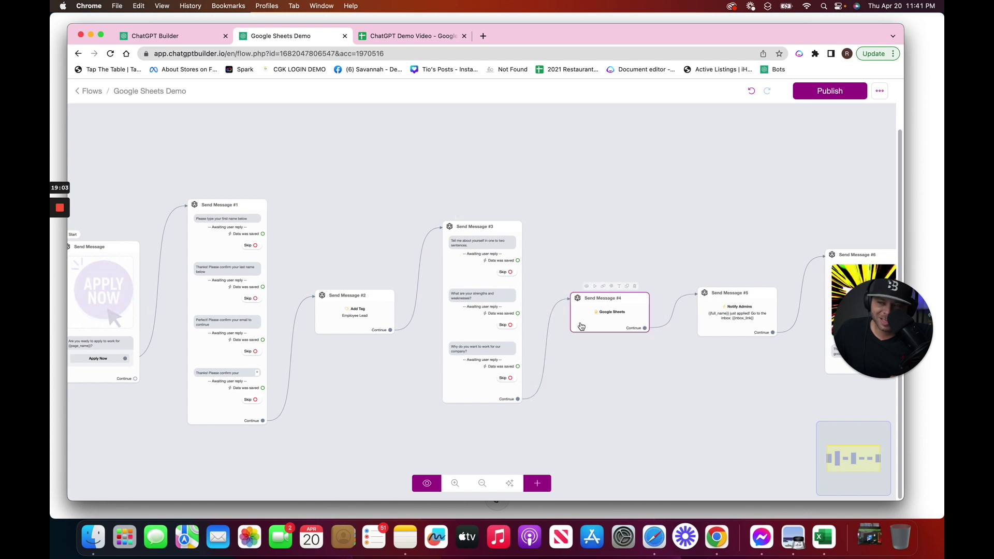
pyautogui.click(623, 360)
pyautogui.moveTo(608, 361); pyautogui.dragTo(516, 359)
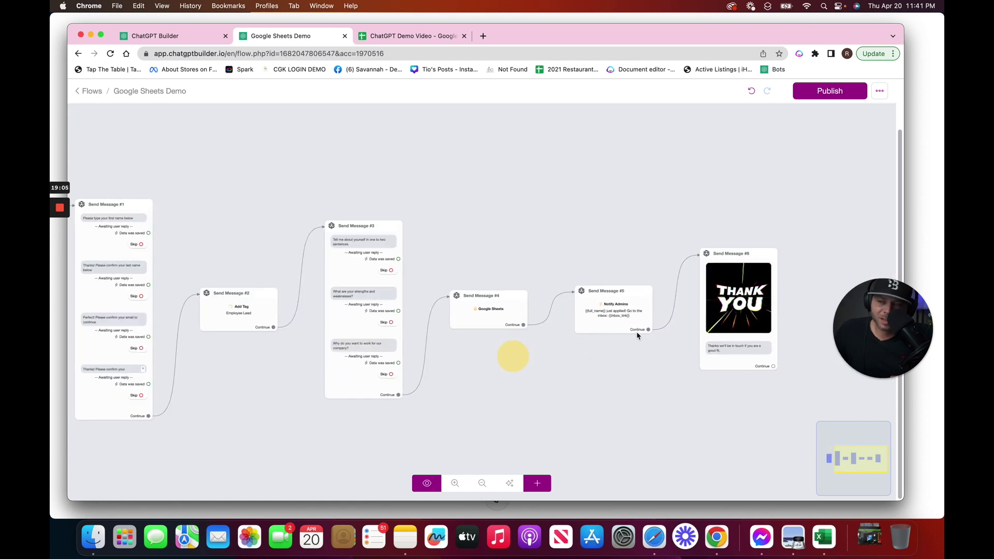
pyautogui.moveTo(620, 324)
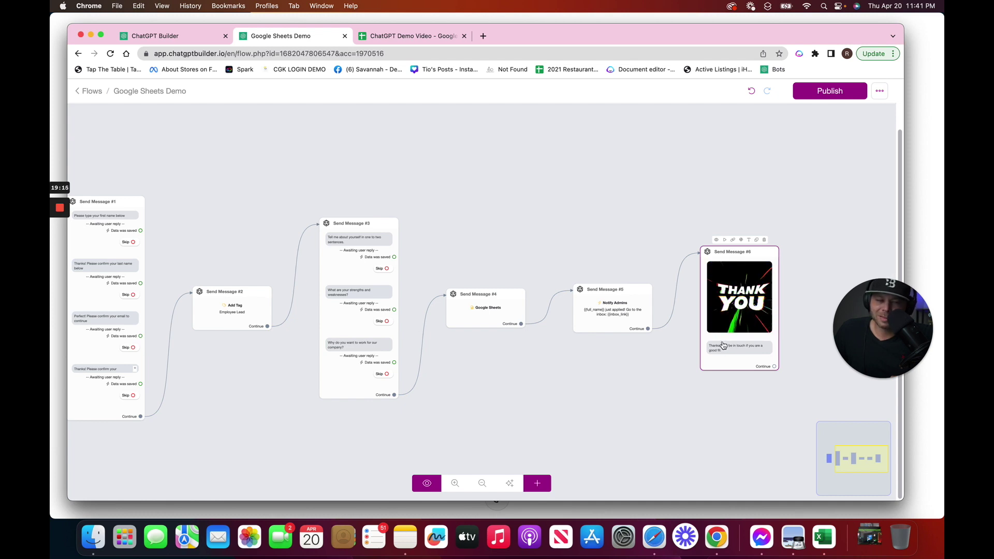
# Publish the application flow and bring the Start Apply Now node into view
pyautogui.click(845, 97)
pyautogui.scroll(-3, 386, 176)
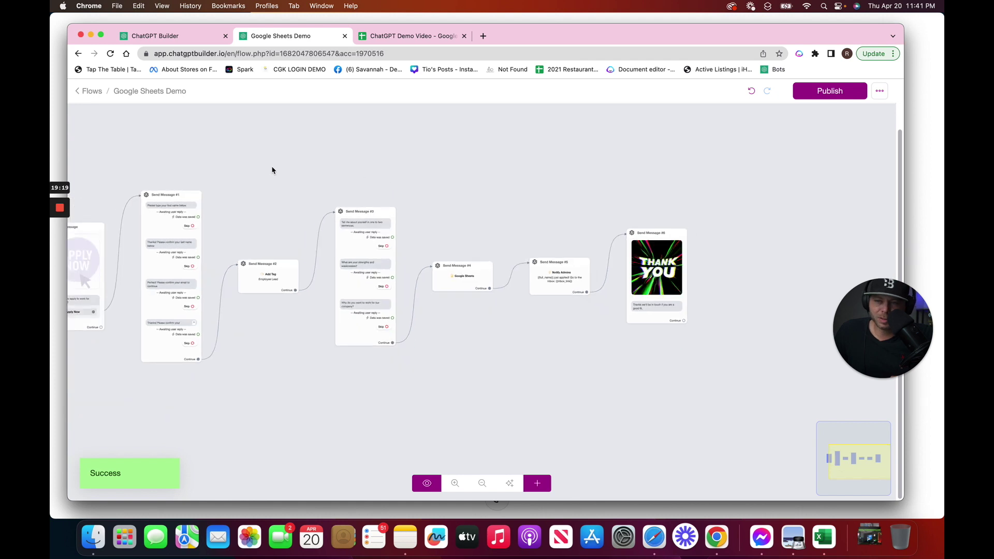
pyautogui.moveTo(272, 170); pyautogui.dragTo(550, 178)
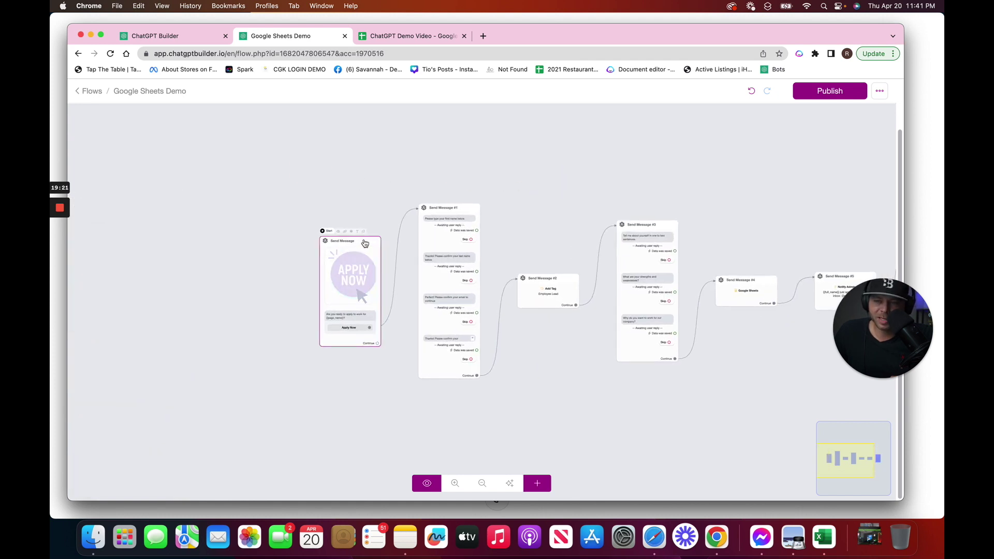
# Copy the WebChat link from the flow's published links
pyautogui.scroll(3, 365, 243)
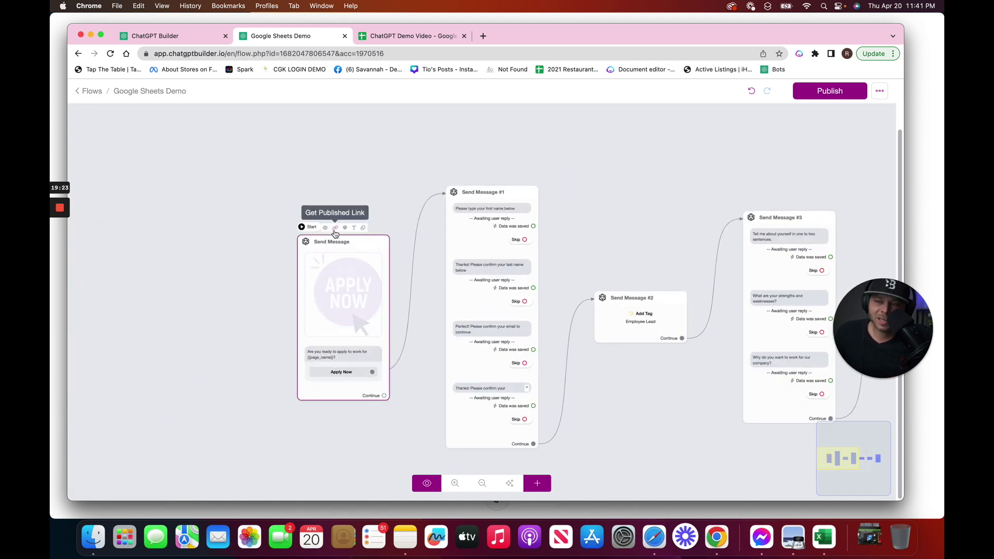
pyautogui.click(335, 228)
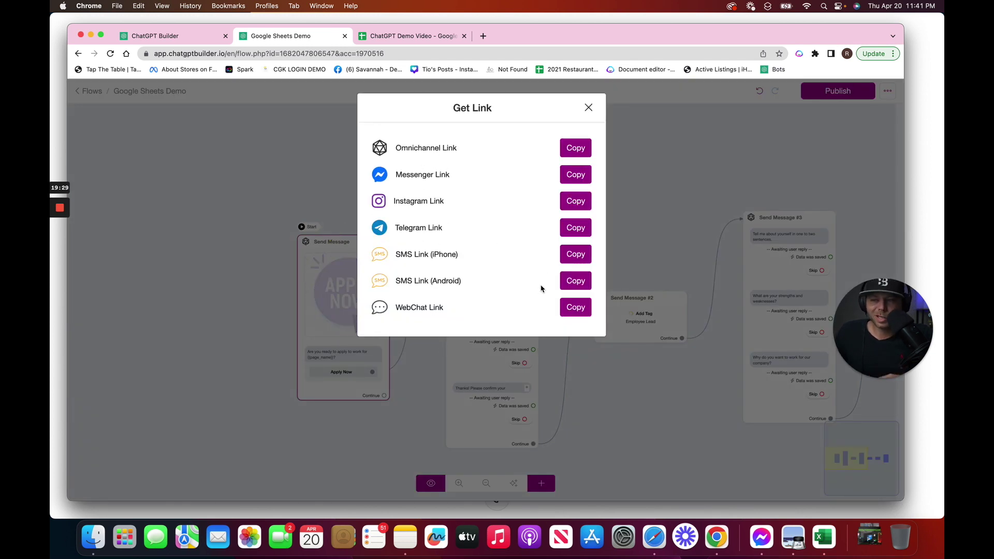
pyautogui.click(584, 314)
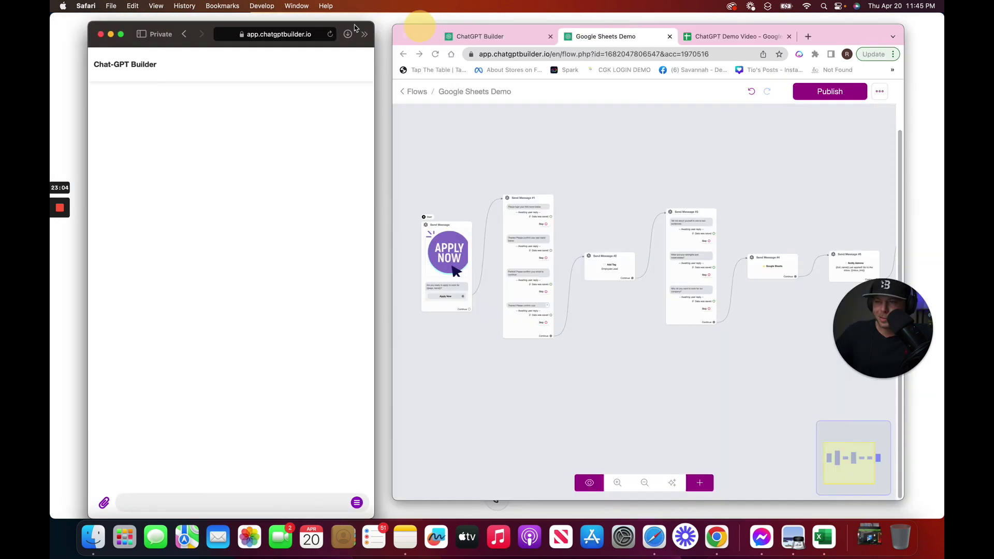
# Start the web chat application and reply with the applicant's first and last name
pyautogui.moveTo(421, 19); pyautogui.dragTo(350, 27)
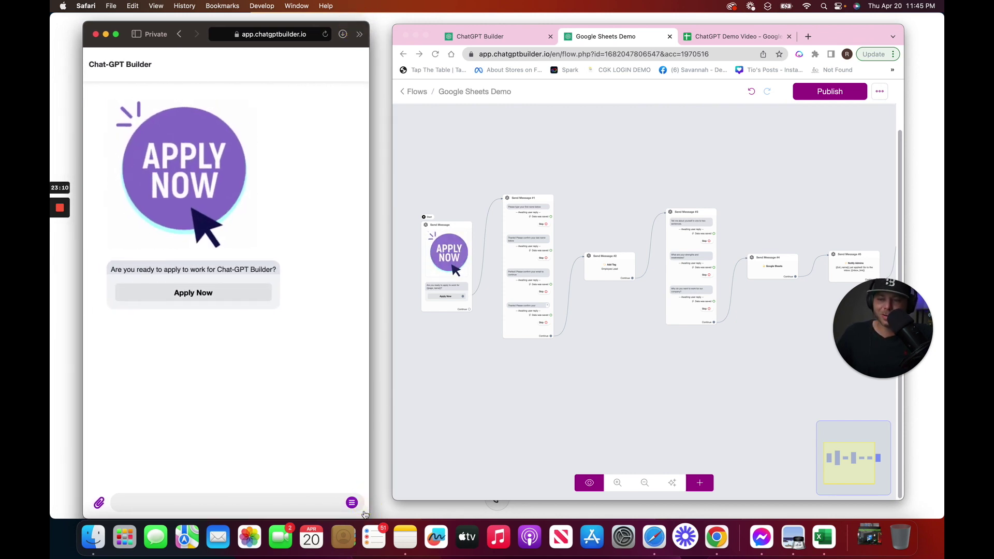
pyautogui.click(193, 293)
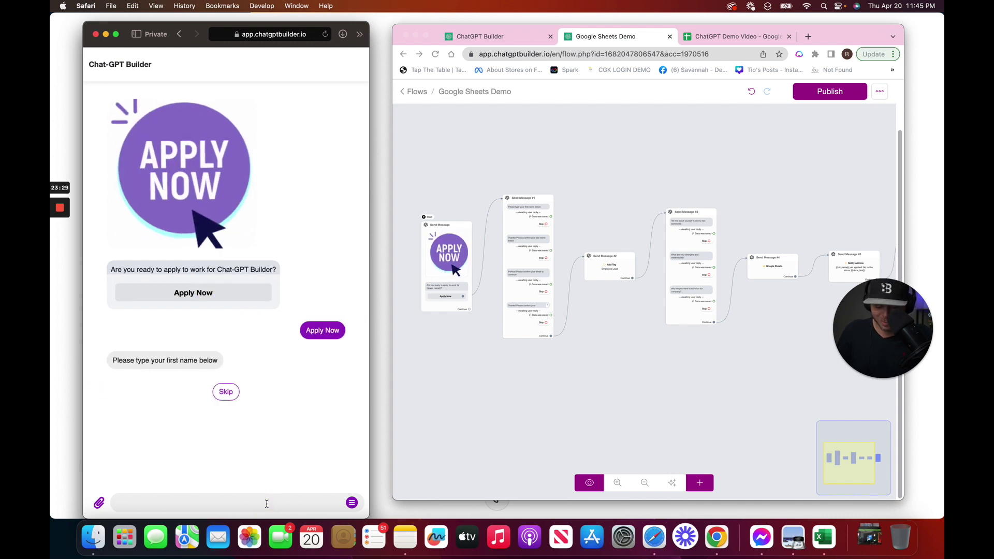
pyautogui.press('Return')
pyautogui.press('Return')
# Reply with the applicant's e-mail address and phone number
pyautogui.press('Return')
pyautogui.press('Return')
# Answer the final questions with 'I am a hard worker' and 'I work too hard because I am the best at building chatbots'
pyautogui.press('Return')
pyautogui.write('I am a hard worker')
pyautogui.press('Return')
pyautogui.write('I work too hard')
pyautogui.press('Return')
pyautogui.write('because I am the best at building chatbots')
pyautogui.press('Return')
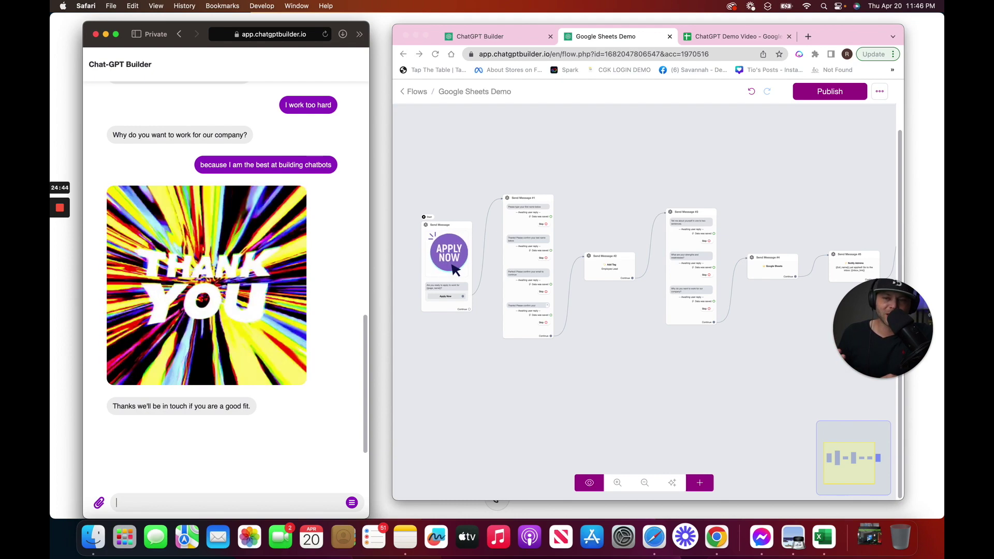
pyautogui.click(711, 36)
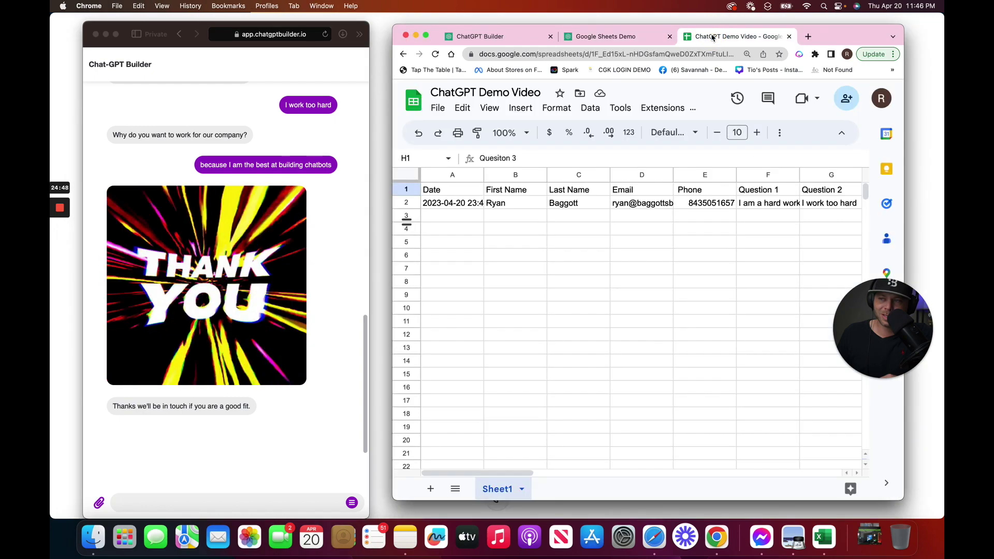